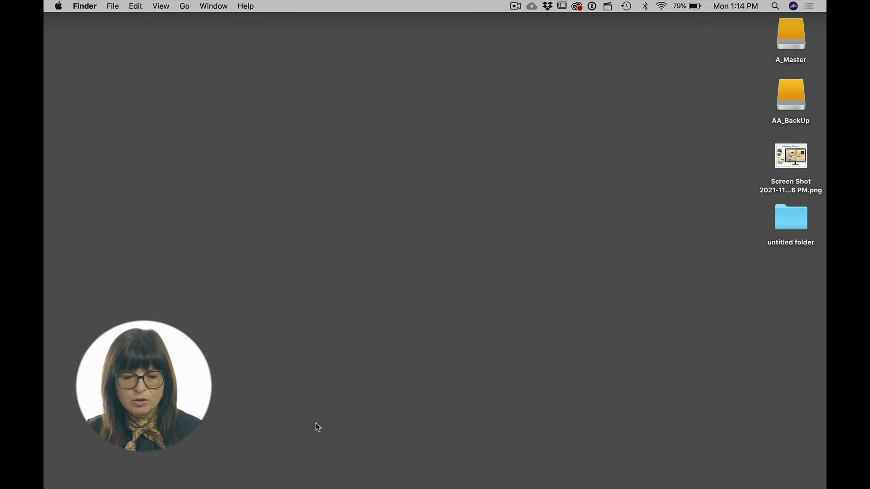
Step: Show the bare Finder desktop with the A_Master and AA_BackUp drives mounted
mouse_move(412, 487)
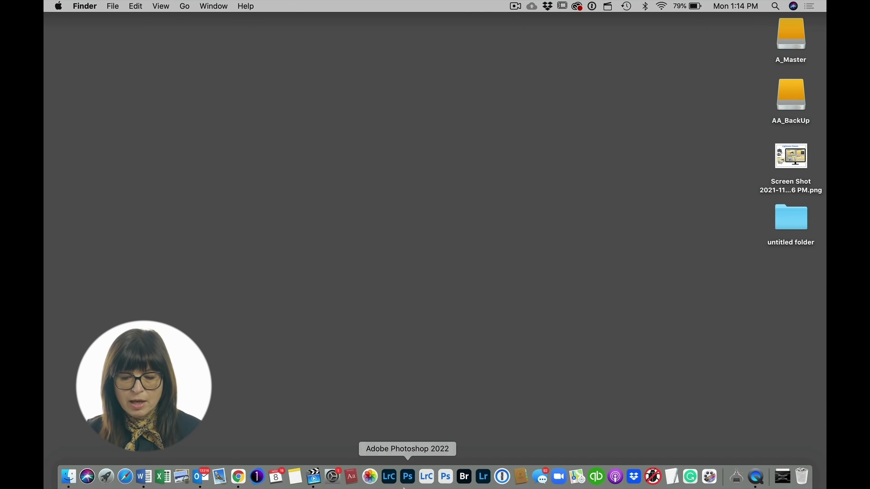
Step: Launch Lightroom Classic with the catalog prompt and choose to create a new catalog
alt+click(389, 476)
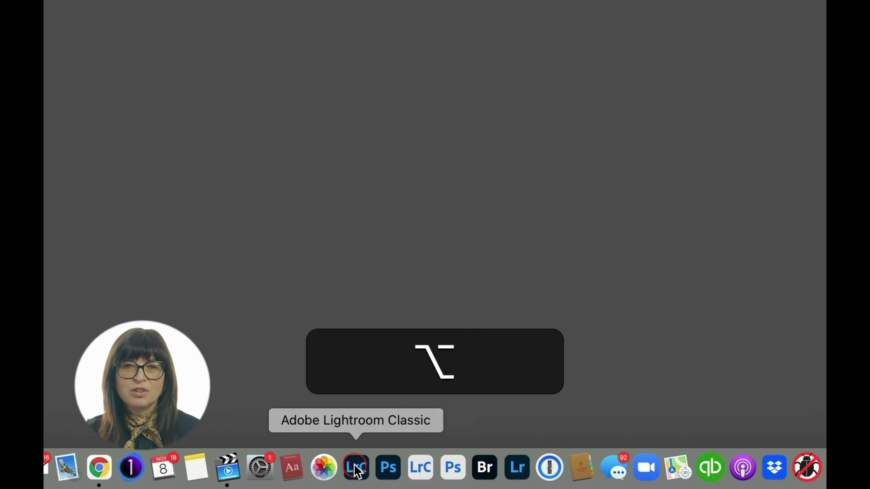
alt+click(358, 479)
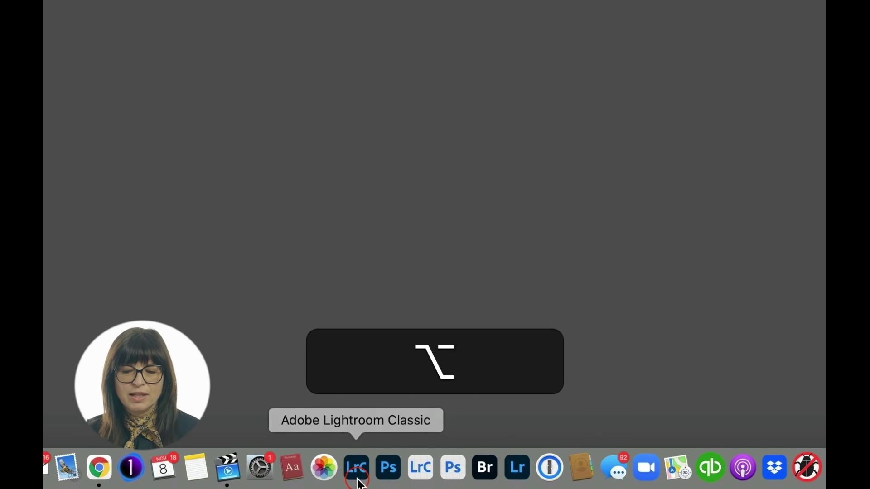
alt+click(392, 267)
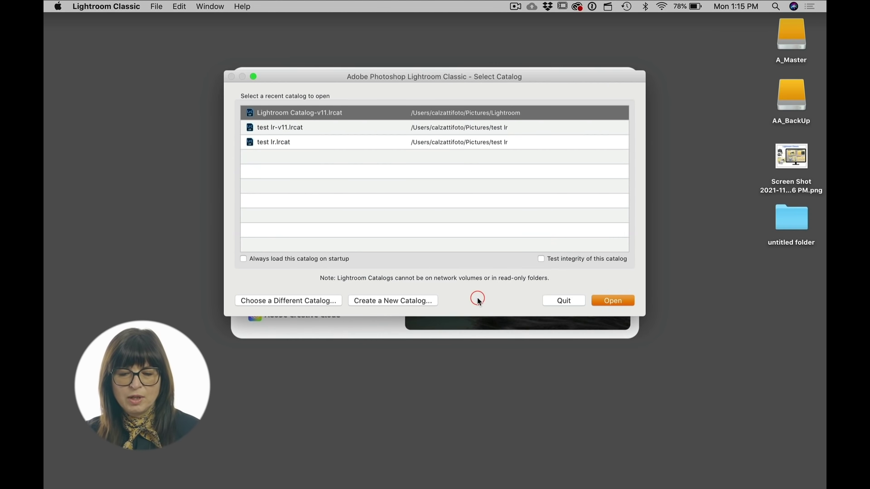
click(374, 302)
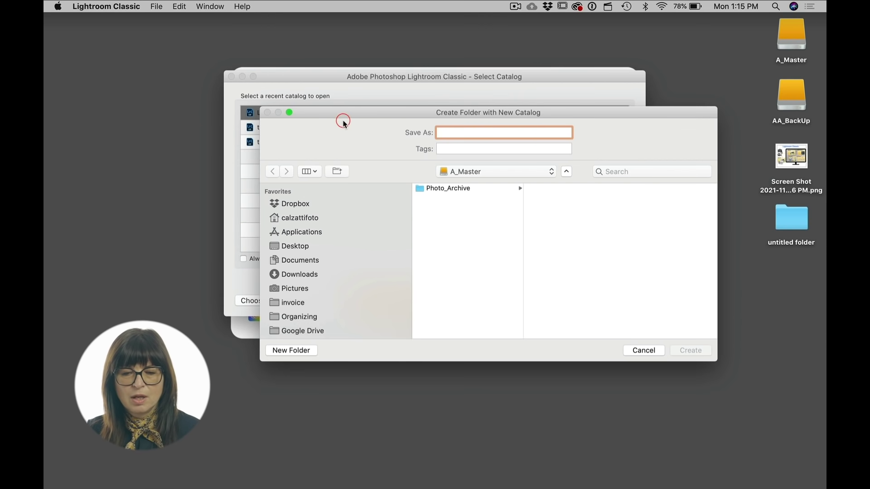
Step: Save the new catalog as 'LrC Master Catalog' on the A_Master drive
drag(337, 112, 273, 63)
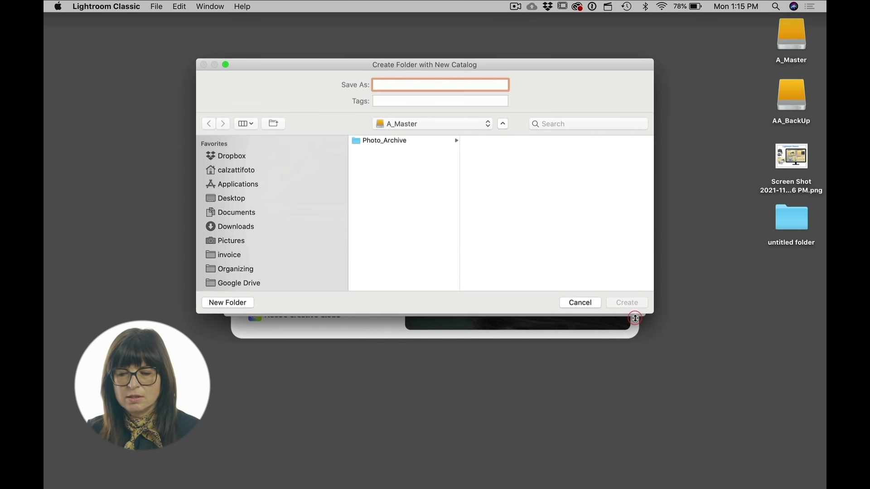
drag(652, 310, 751, 444)
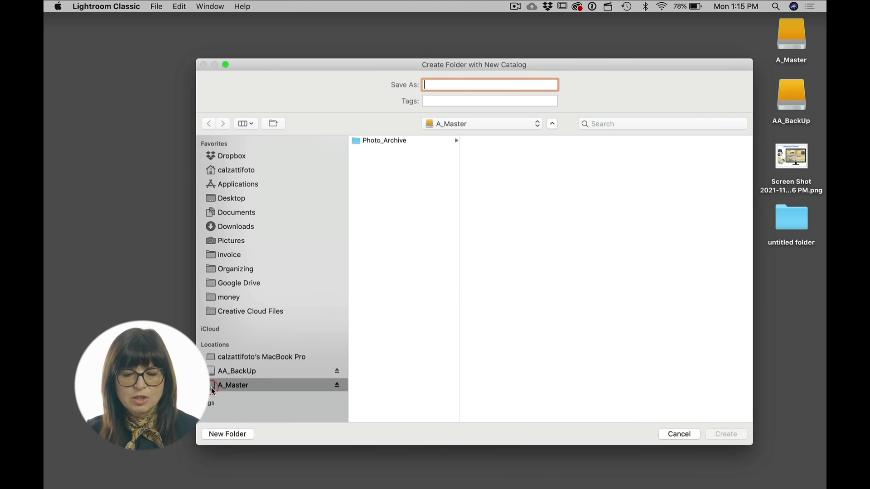
click(250, 395)
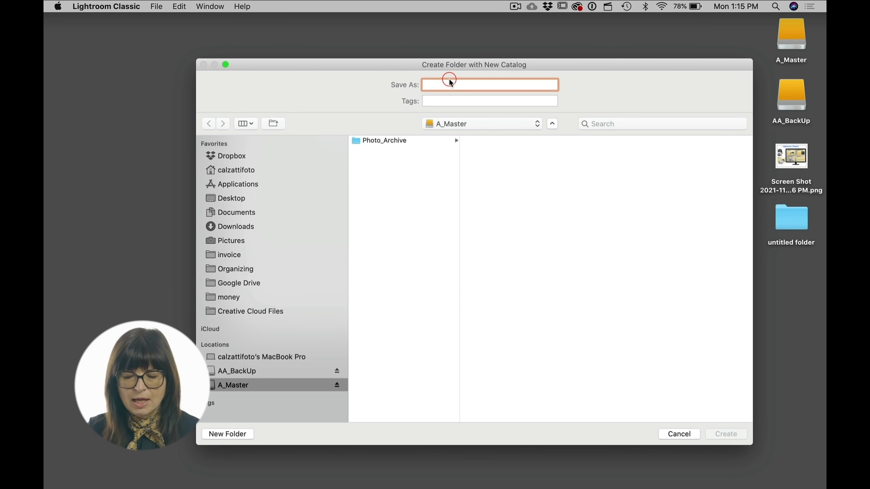
text(LrC )
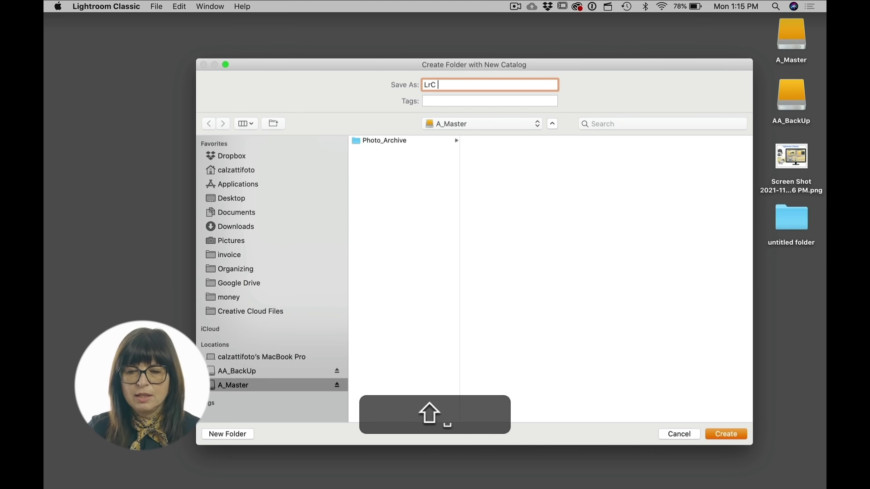
text(Mast)
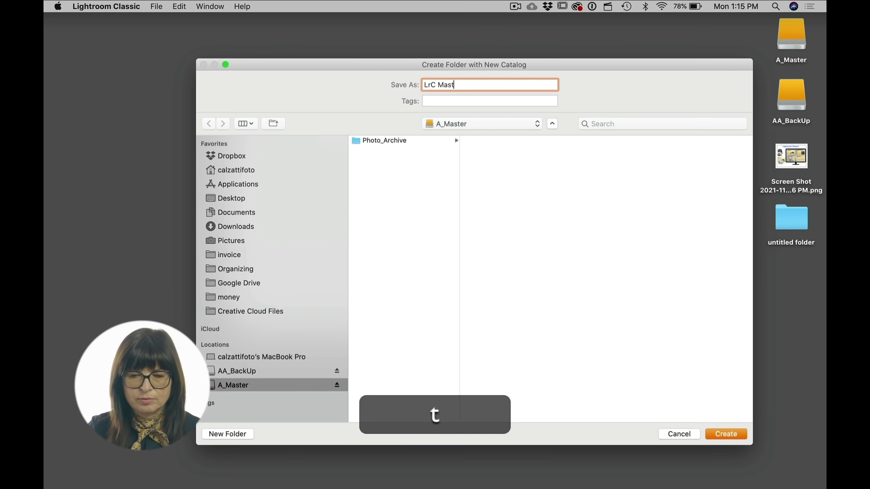
text(er )
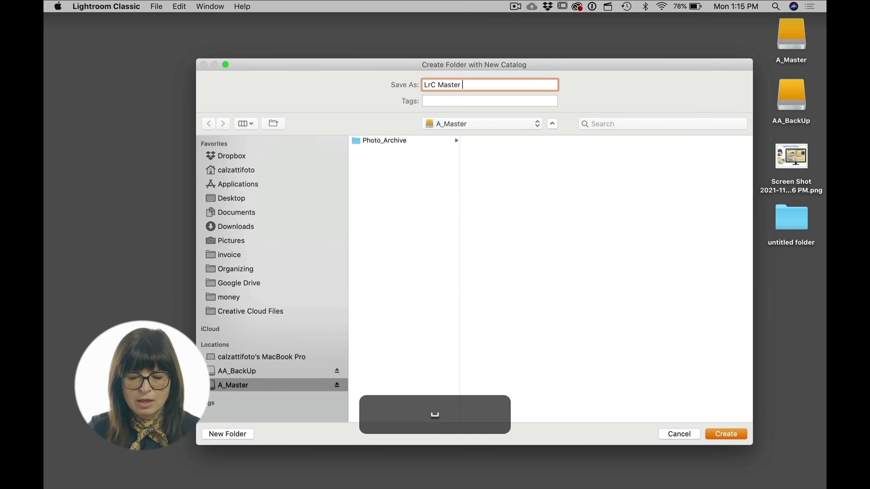
text(Catalog)
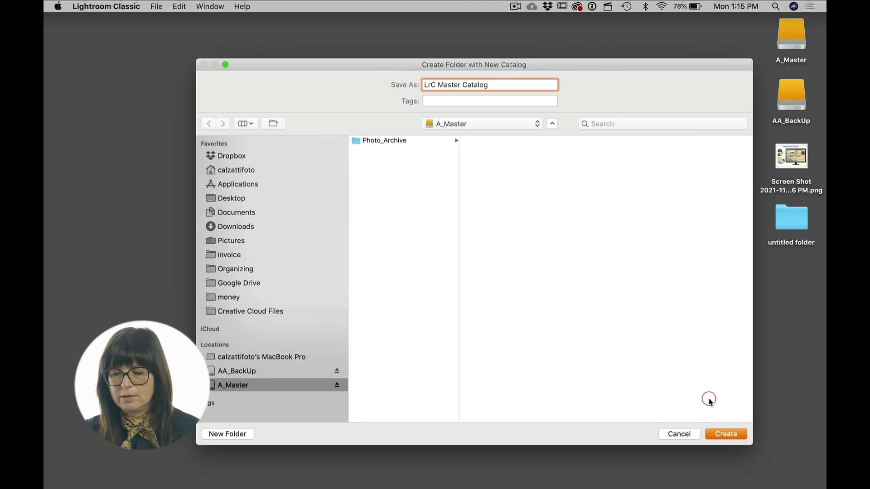
click(722, 438)
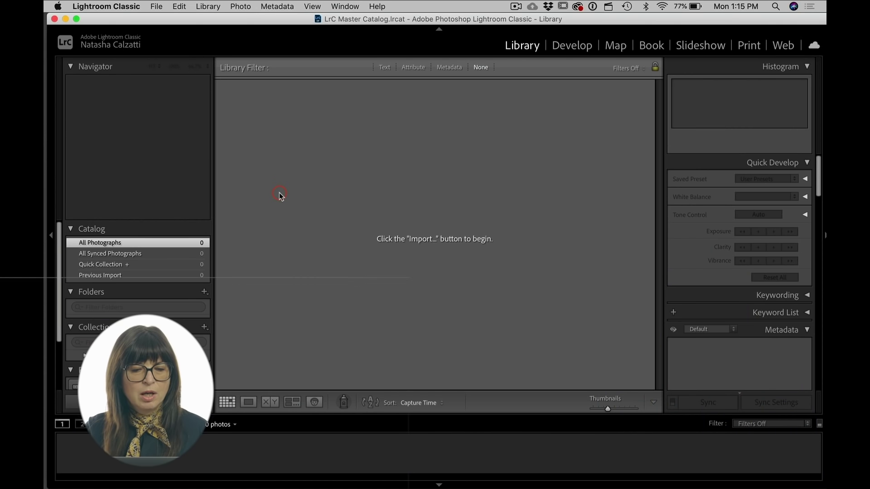
Step: Open the Import dialog with Cmd+Shift+I in the new empty catalog
key(super+shift+i)
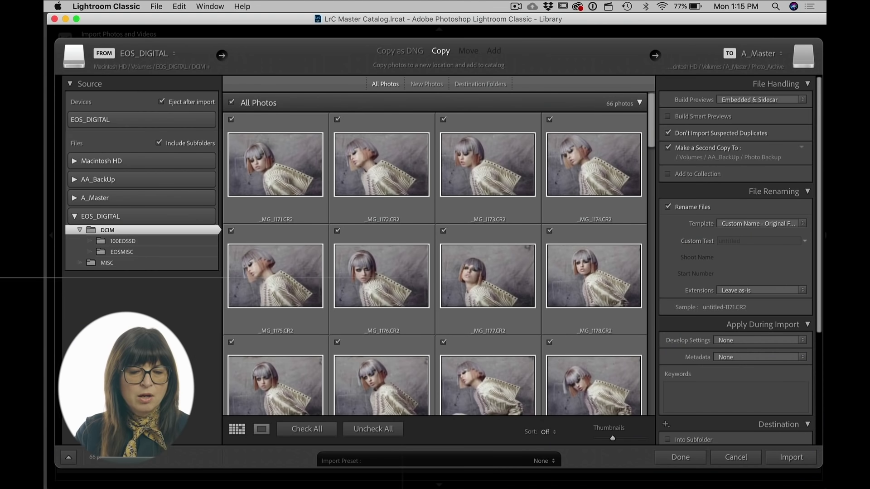
click(102, 217)
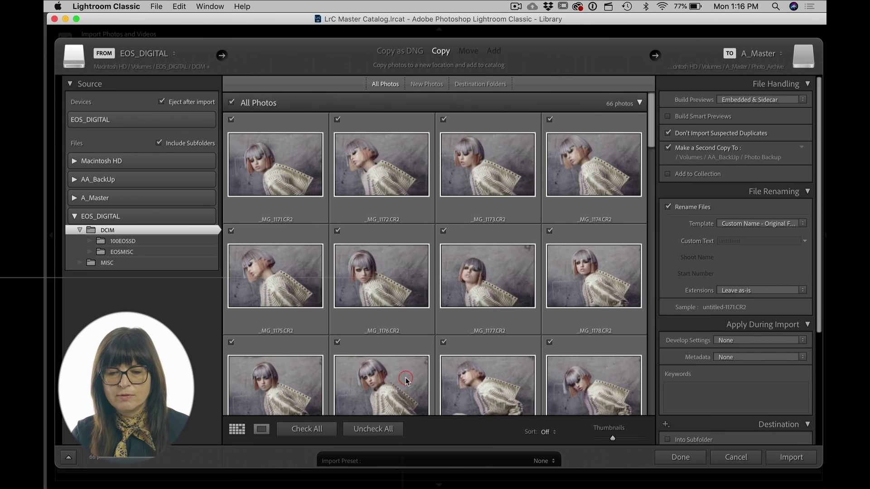
click(429, 52)
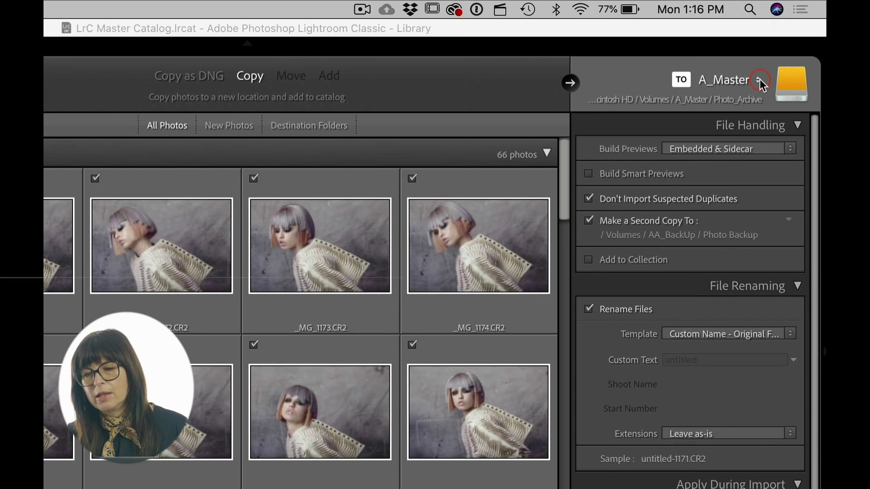
click(677, 174)
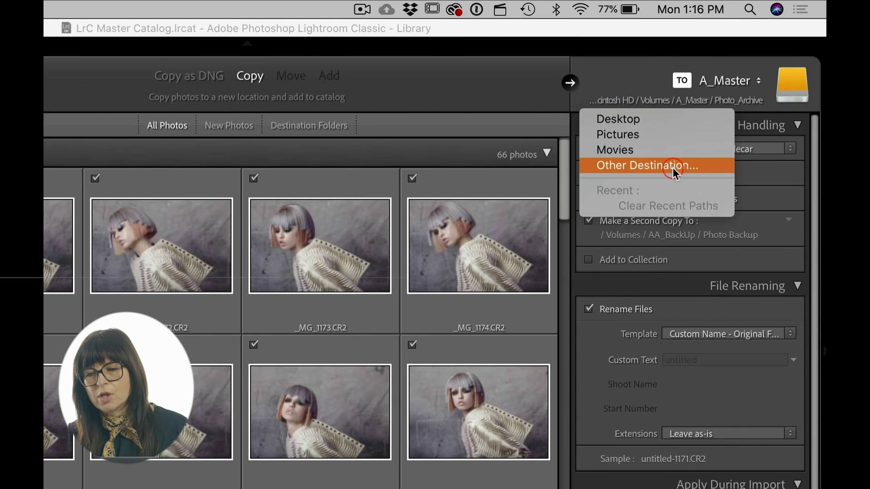
click(673, 168)
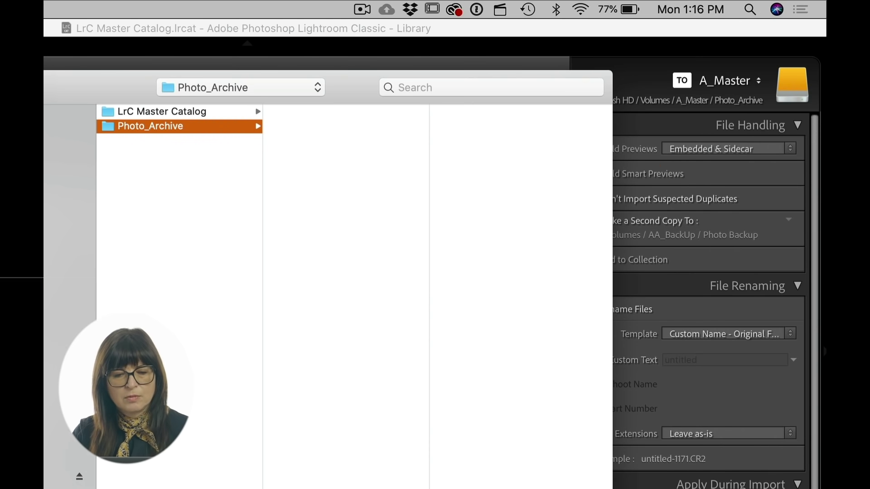
click(199, 350)
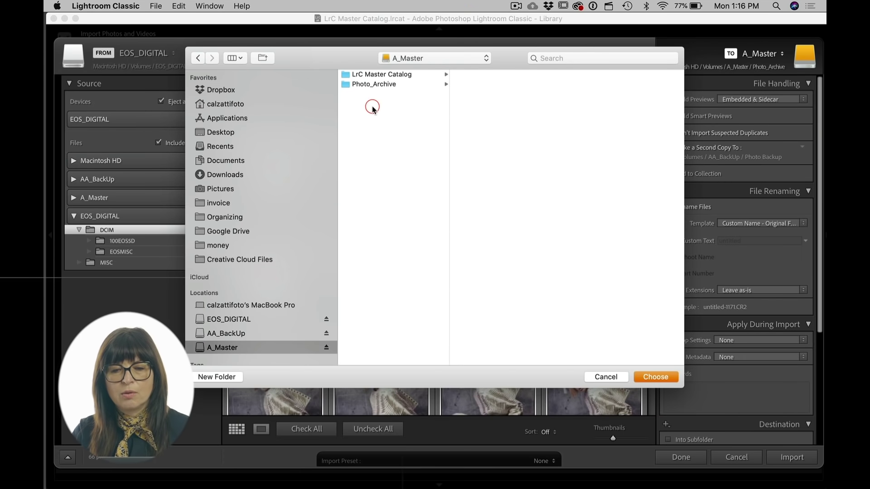
click(372, 84)
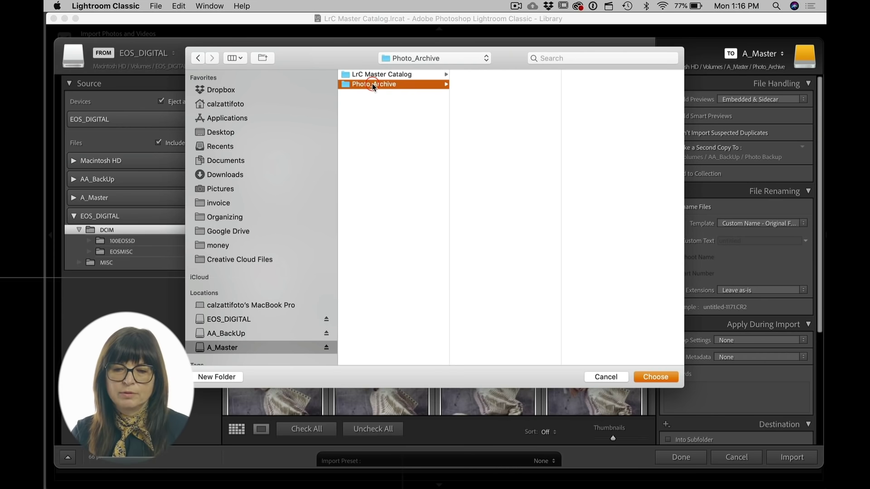
click(649, 377)
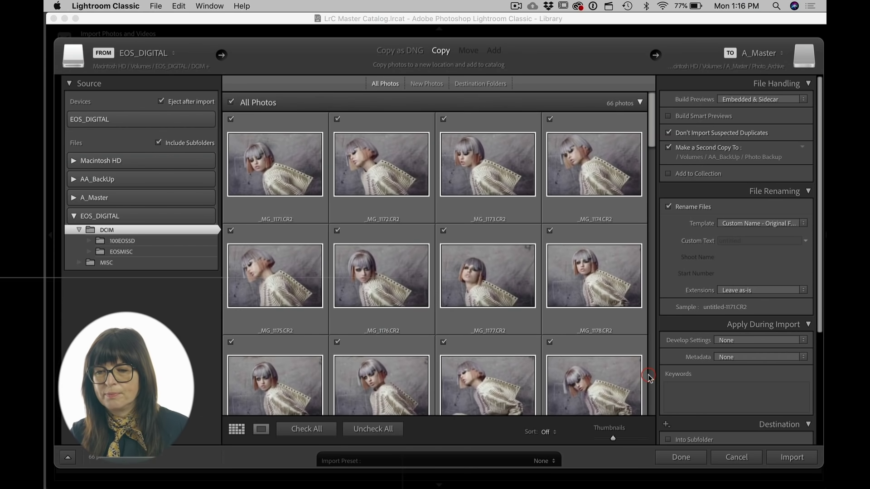
Step: Enable Make a Second Copy To, targeting a new 'Photo Backup' folder on AA_BackUp
click(732, 129)
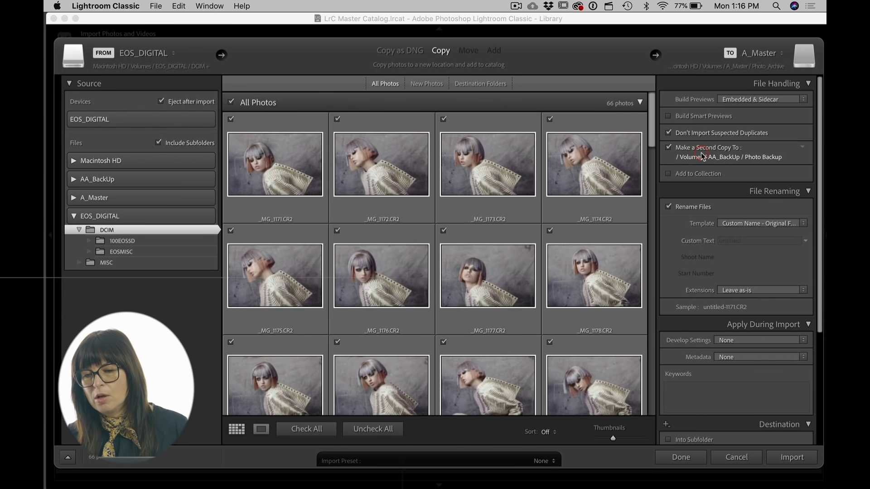
click(671, 148)
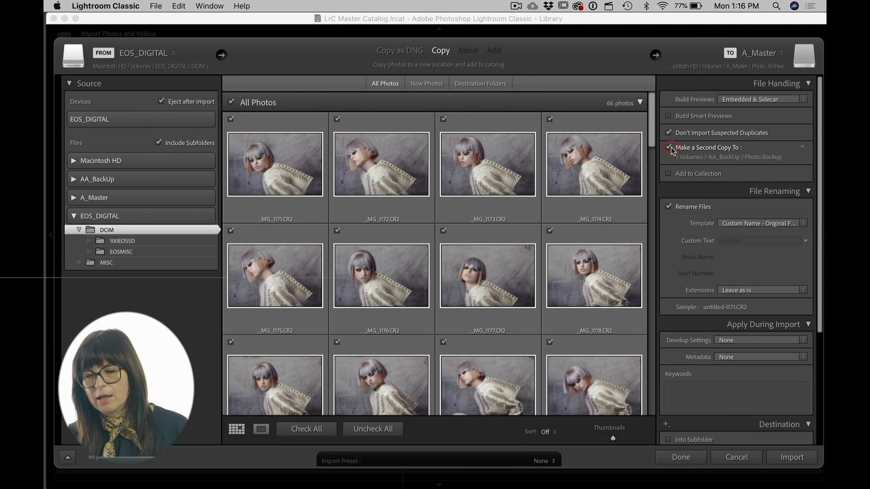
click(729, 156)
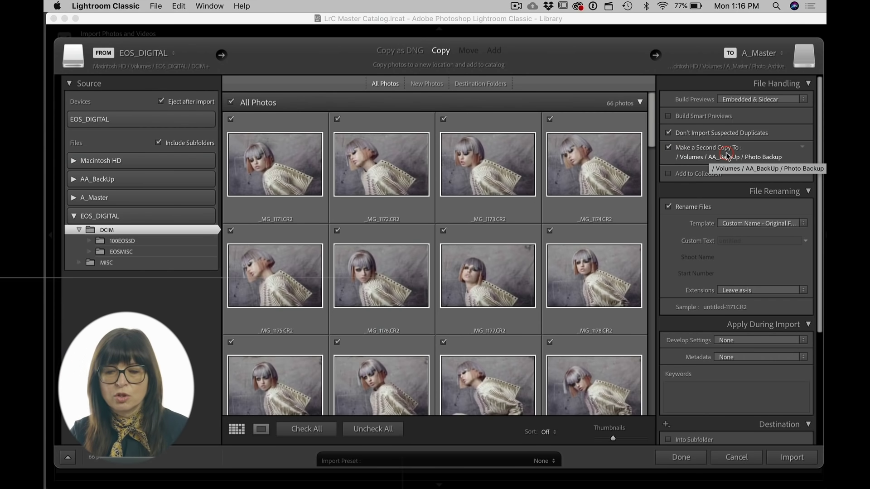
click(763, 167)
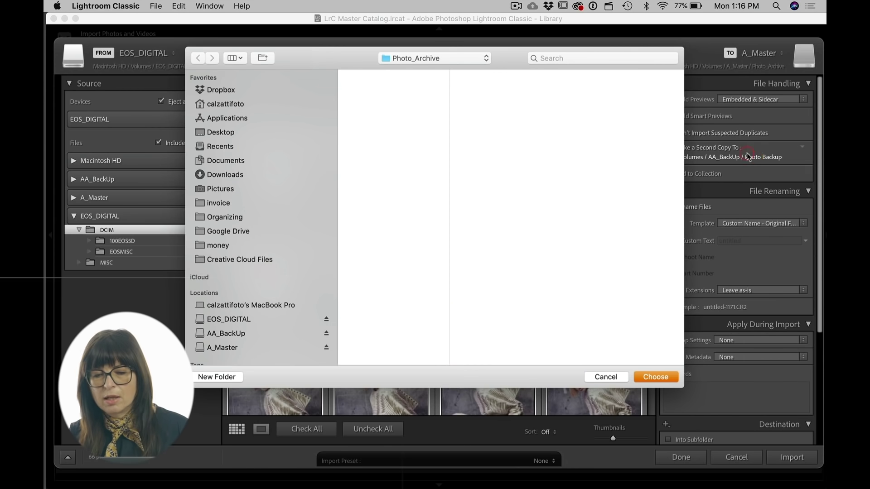
click(223, 336)
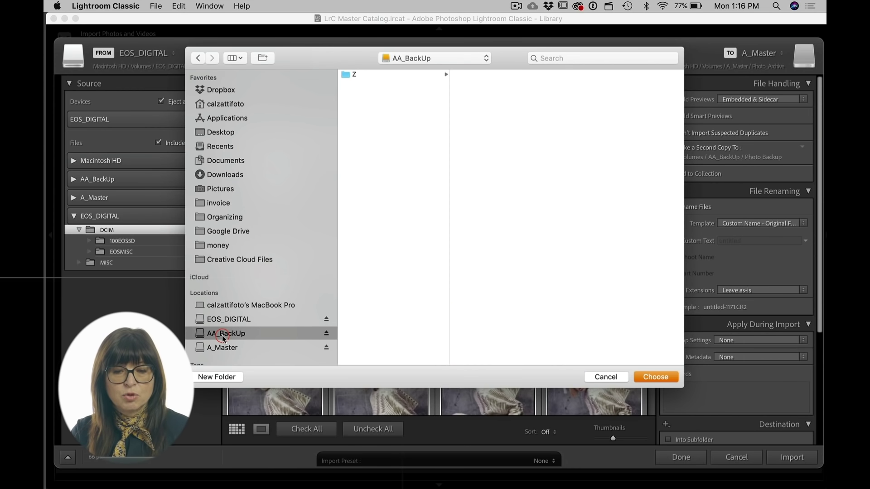
click(217, 377)
text(P)
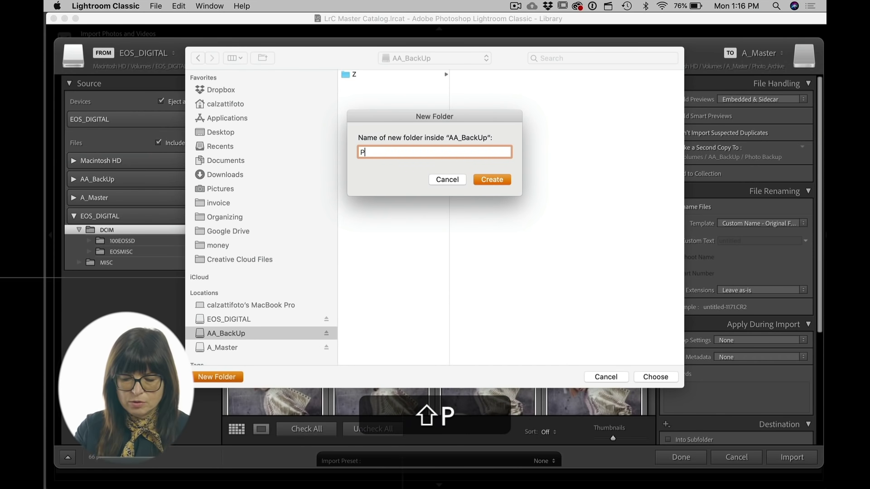
text(hoto)
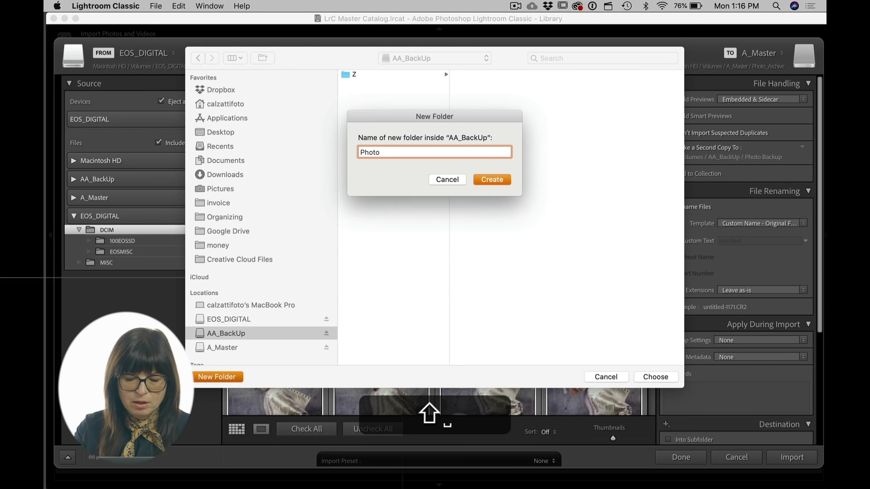
text( Backup)
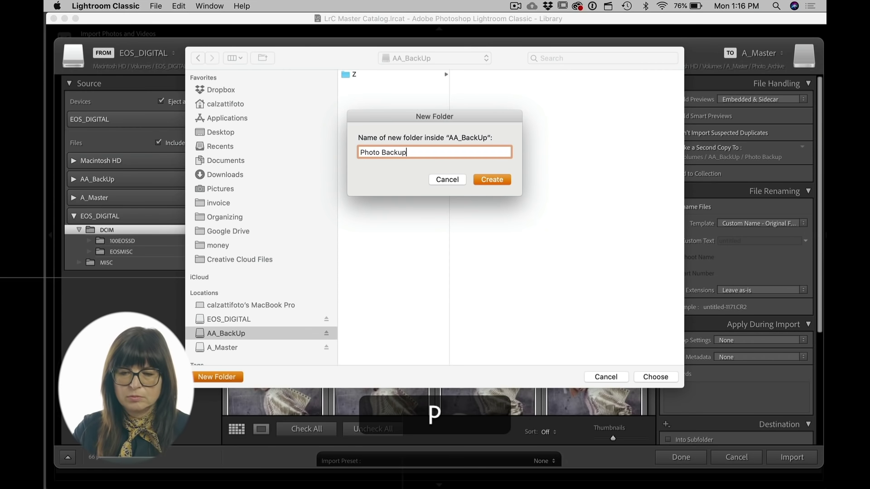
click(499, 179)
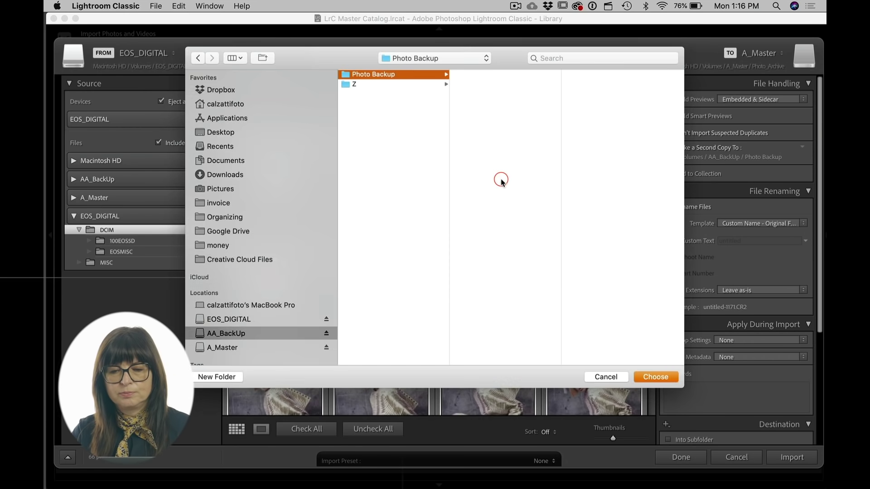
click(660, 378)
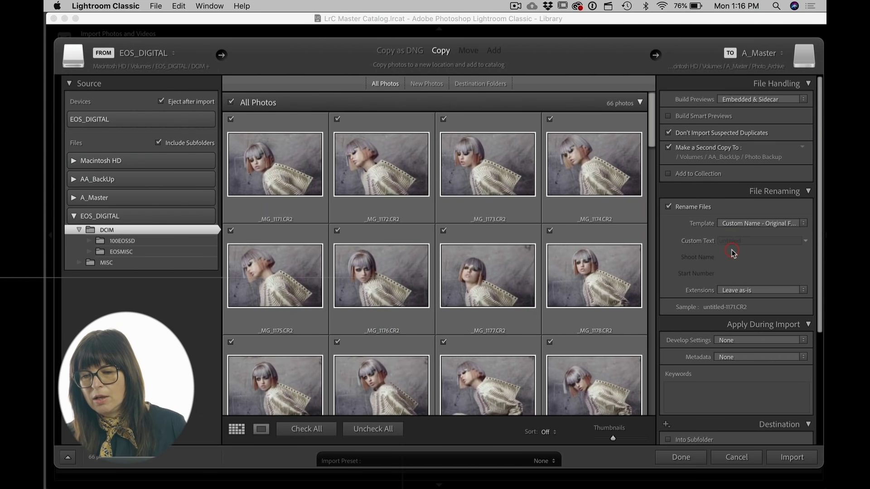
Step: Set the file-rename custom text to the model's first name
scroll(731, 250, down, 3)
scroll(732, 249, down, 1)
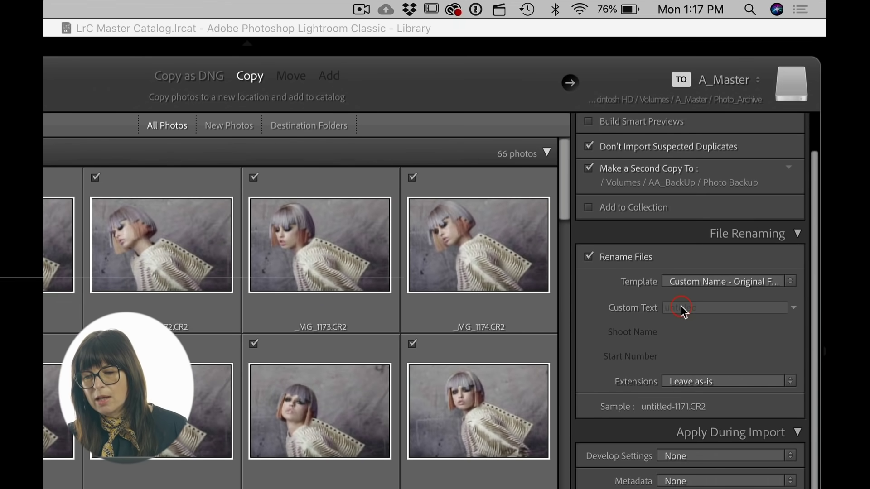
click(681, 307)
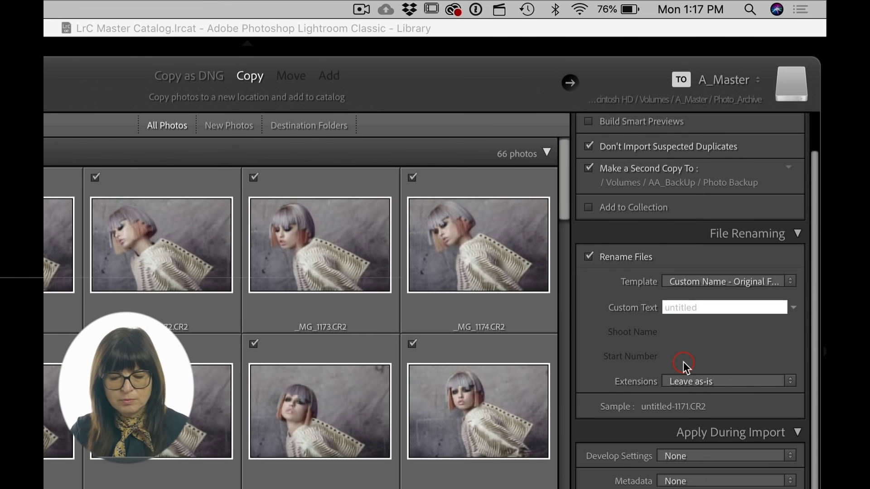
text(Sevahna)
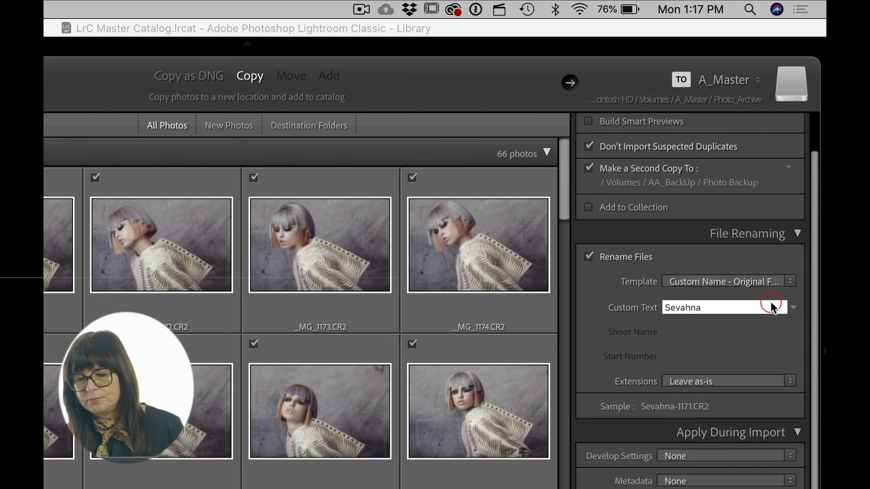
Step: Add import keywords: the model's name and 'model'
scroll(714, 437, down, 2)
scroll(715, 437, down, 3)
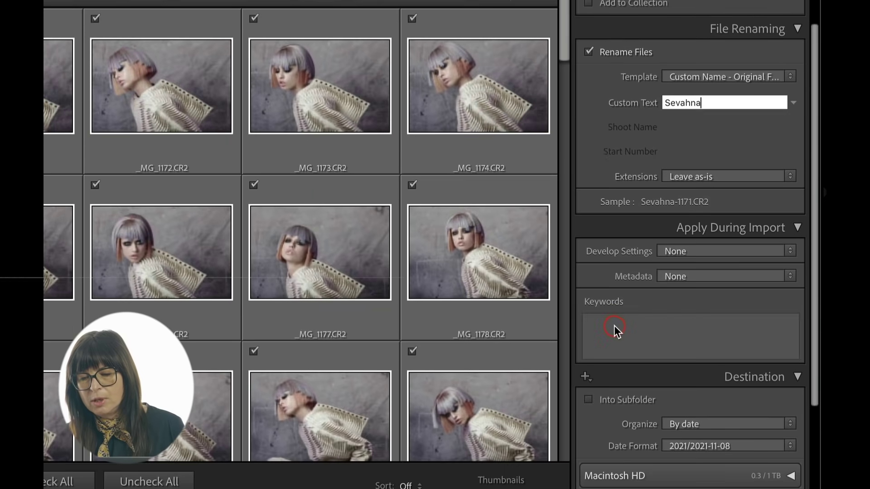
click(614, 326)
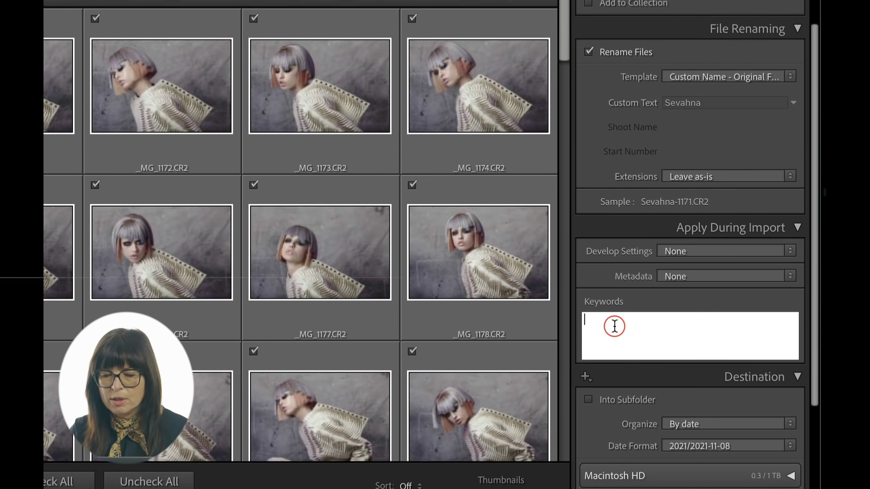
key(super)
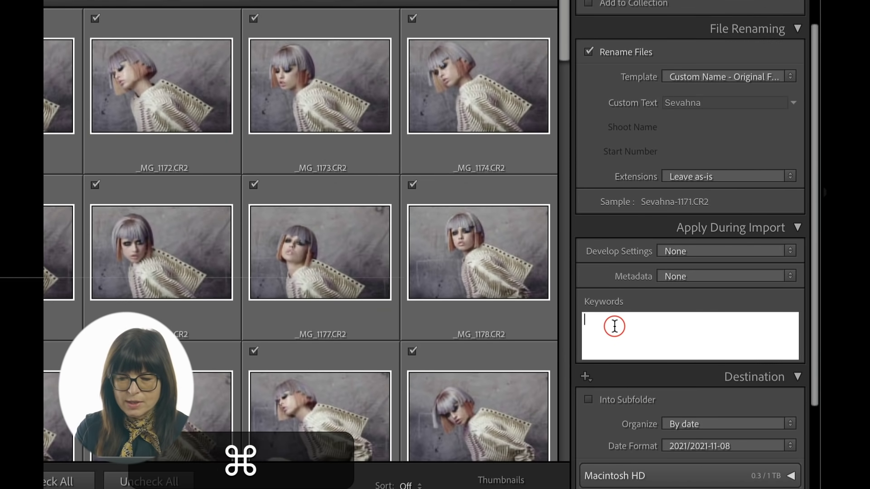
key(super+v)
text(,)
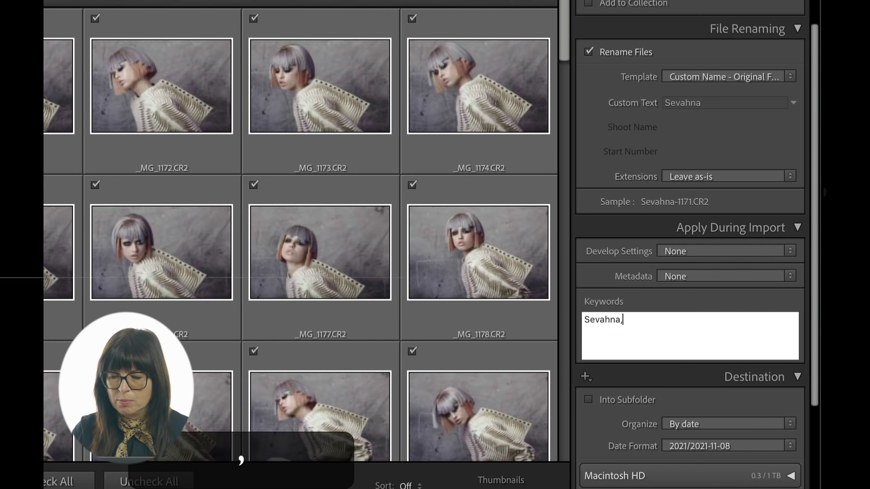
text(m)
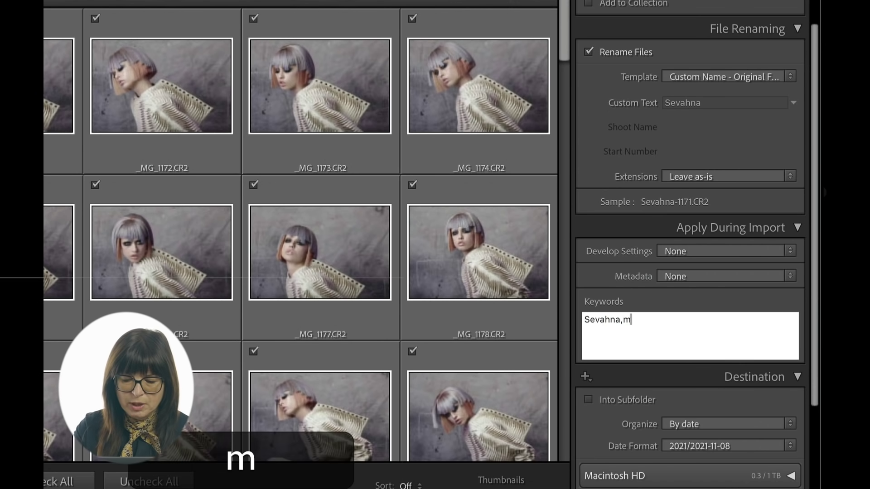
text(odel)
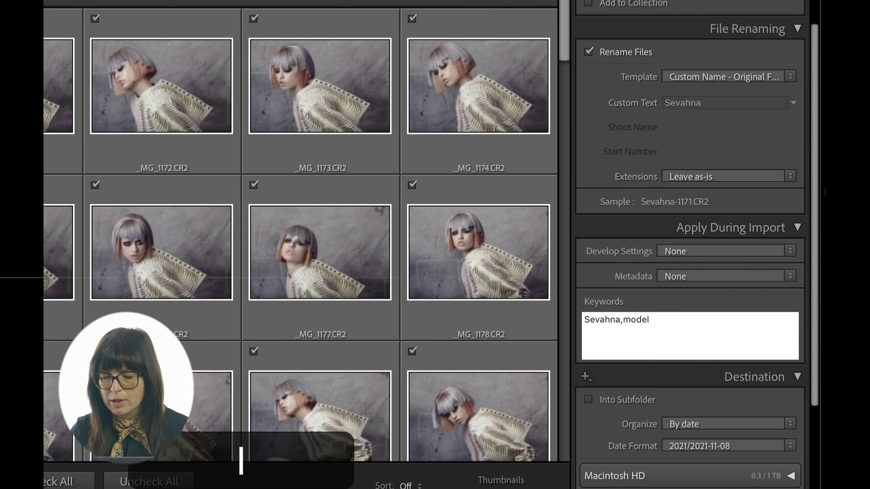
key(Return)
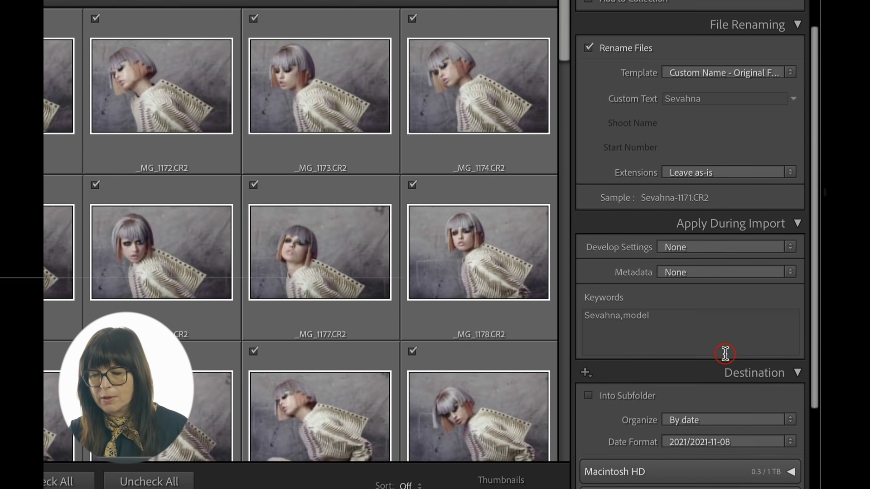
scroll(725, 351, down, 5)
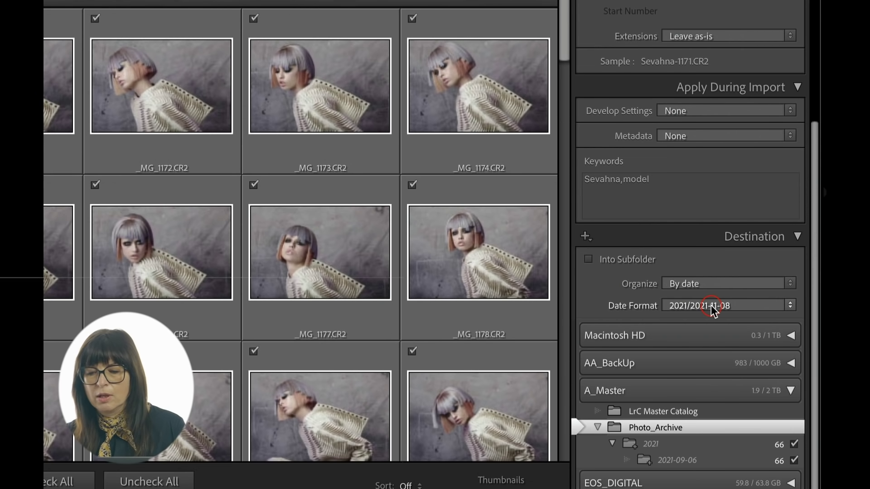
click(688, 283)
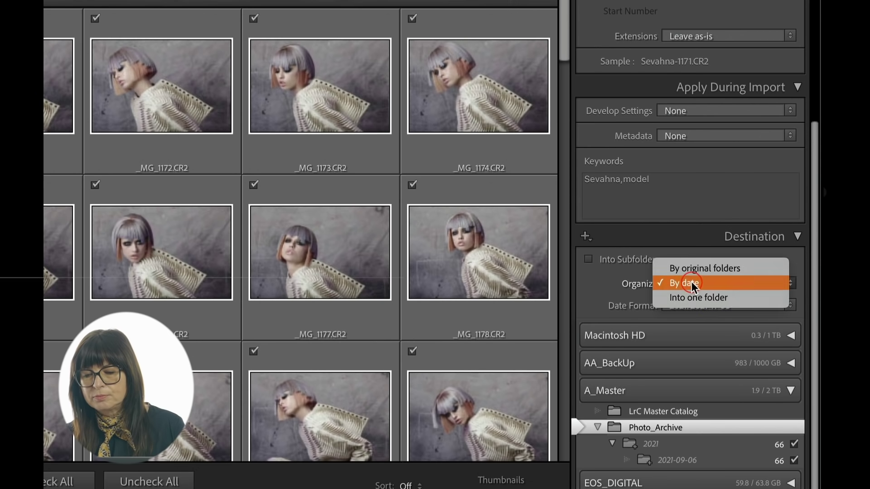
click(691, 283)
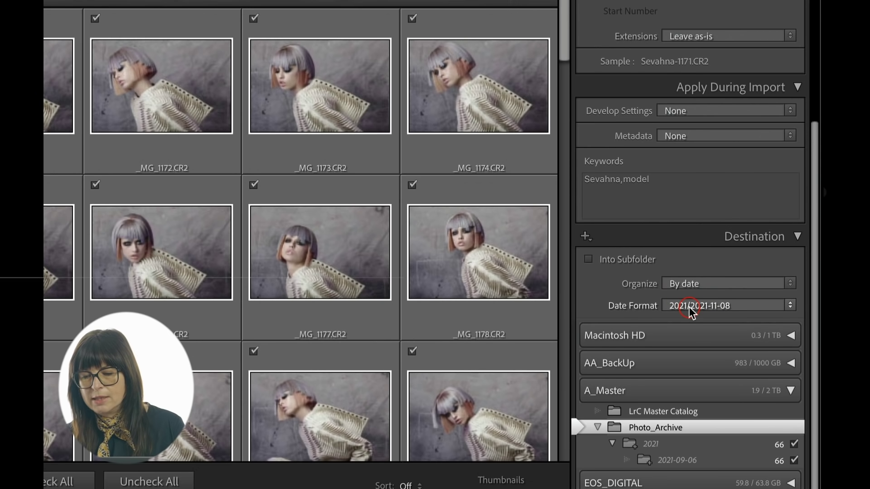
click(690, 310)
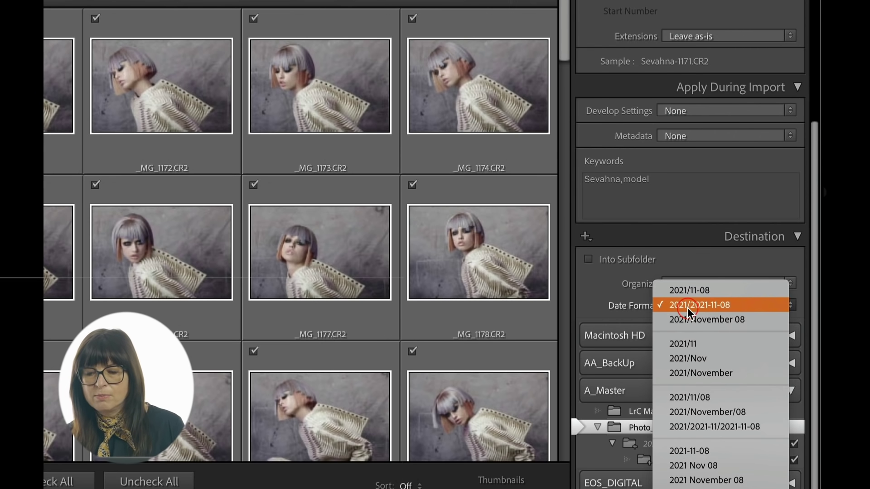
click(687, 308)
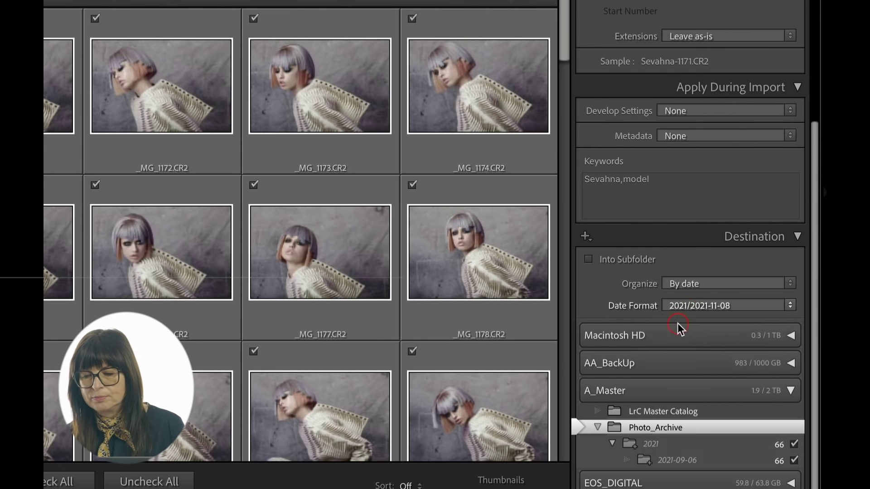
click(594, 450)
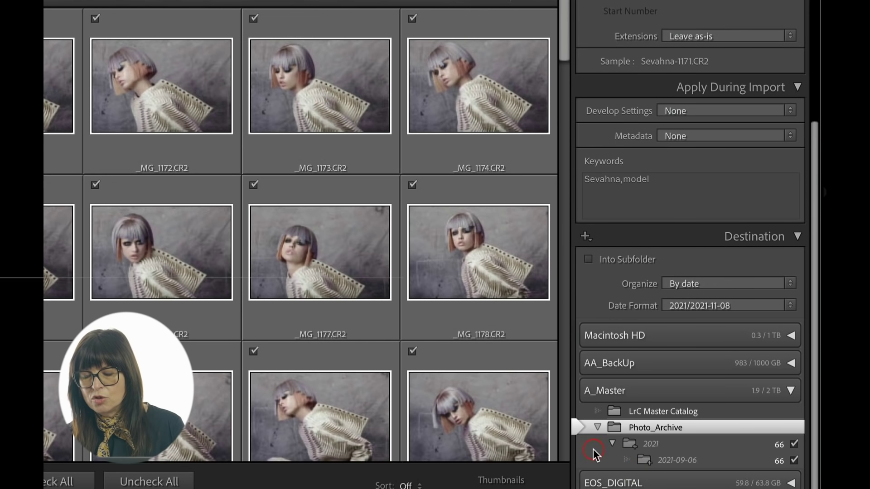
click(684, 434)
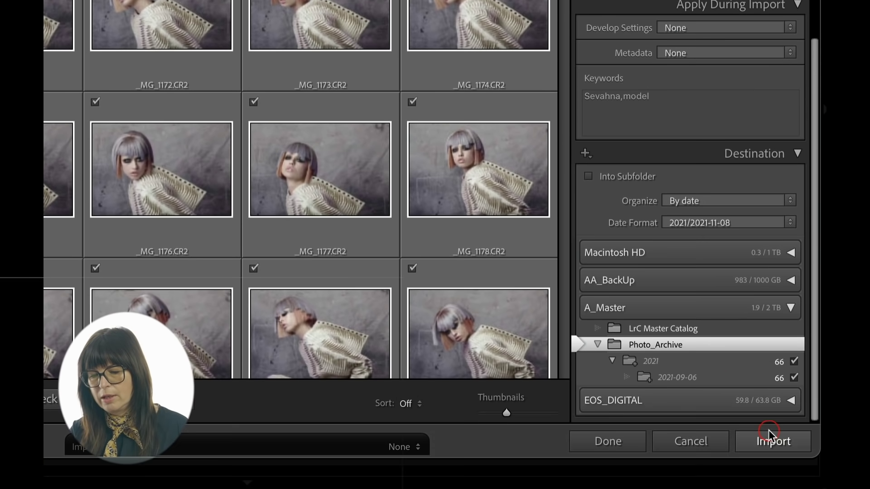
Step: Import all 66 photos and view the 2021-09-06 folder in Library
click(769, 443)
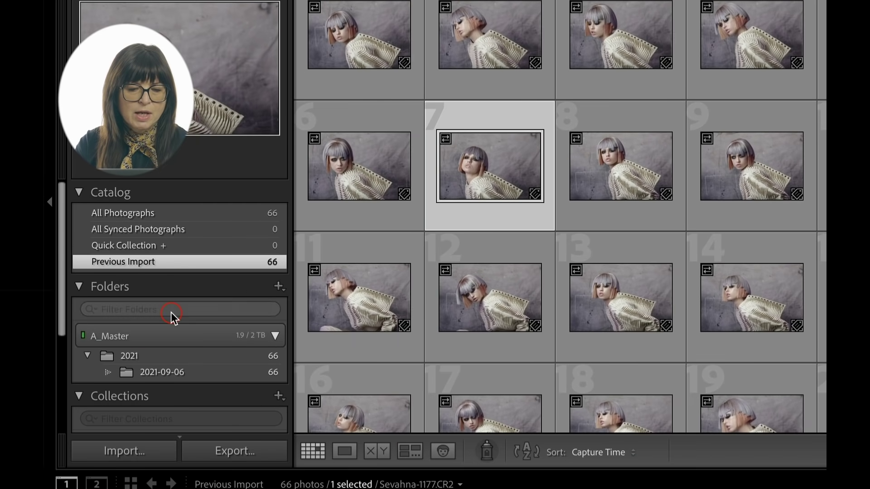
click(173, 374)
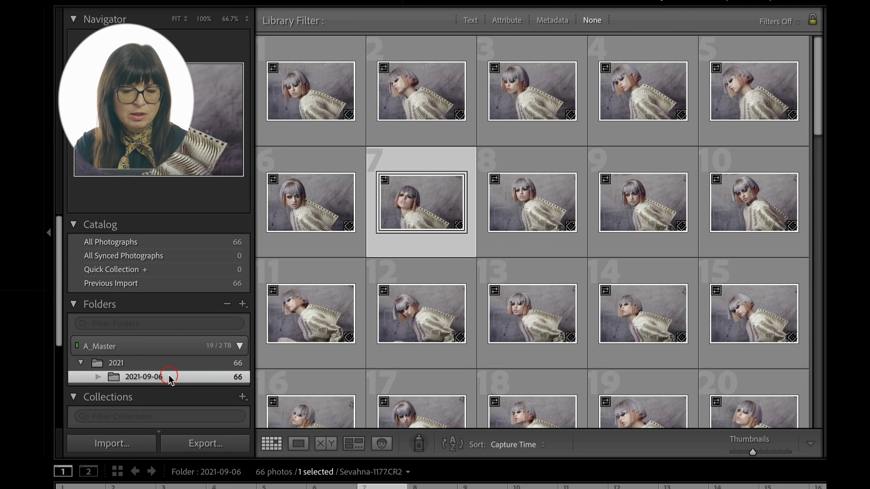
Step: Rename the 2021-09-06 folder to '2021-09-06_' followed by the model's name
right_click(168, 378)
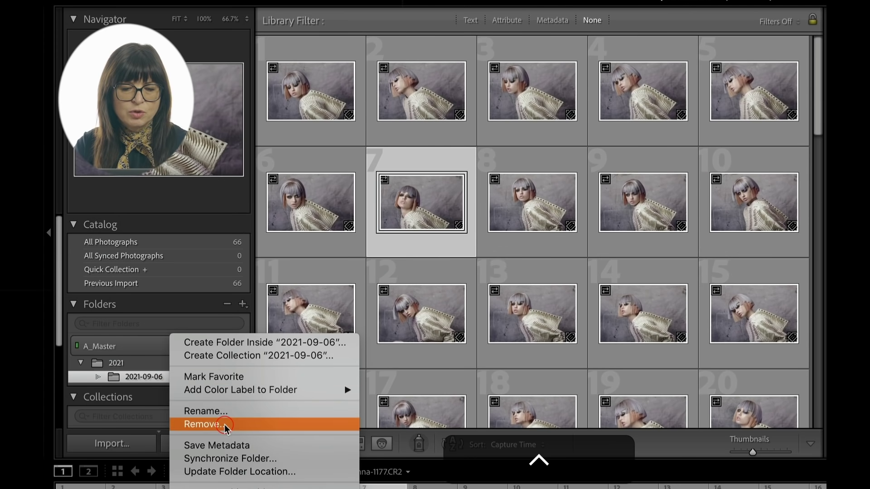
click(225, 414)
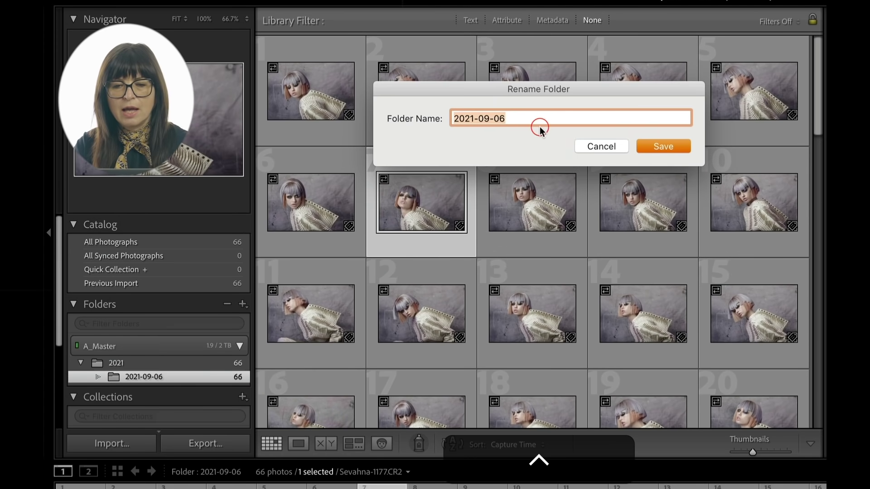
click(534, 119)
text(_)
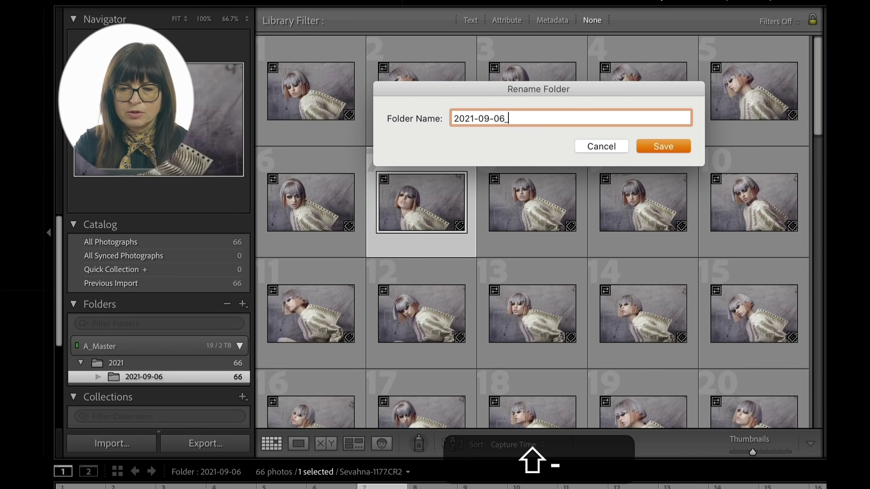
text(Sevahna)
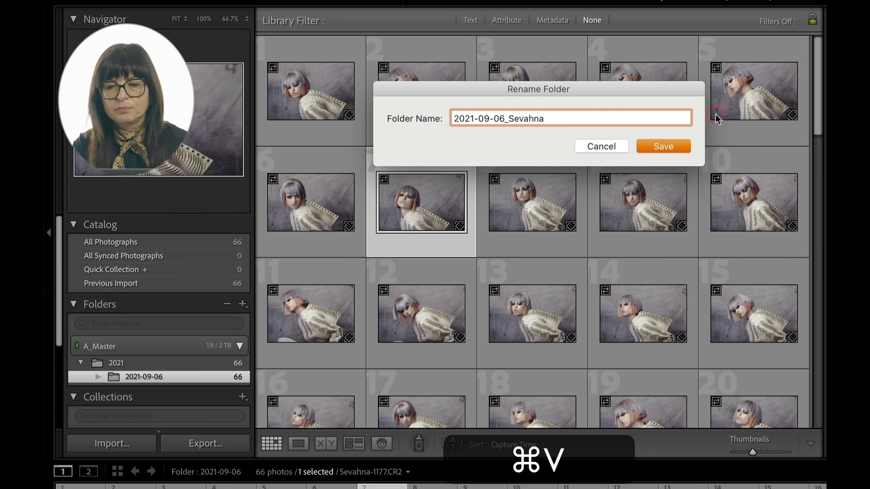
click(674, 146)
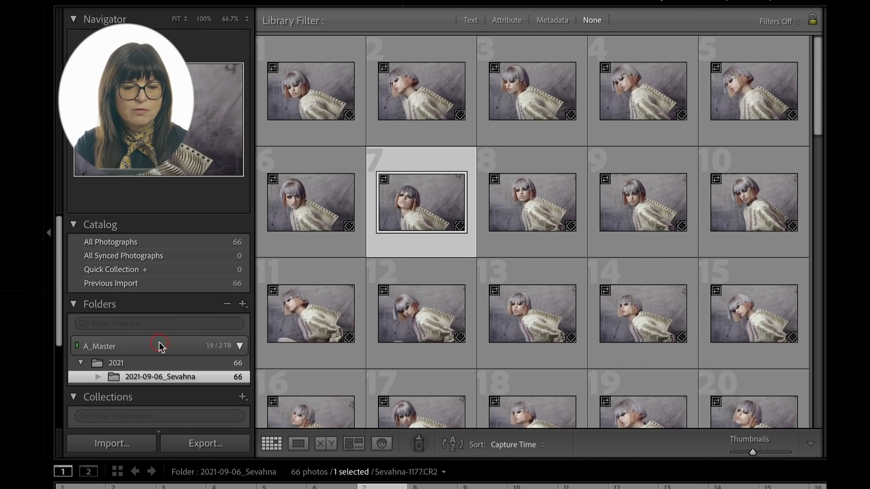
Step: In Finder, open A_Master and inspect the LrC Master Catalog.lrcat file
click(147, 377)
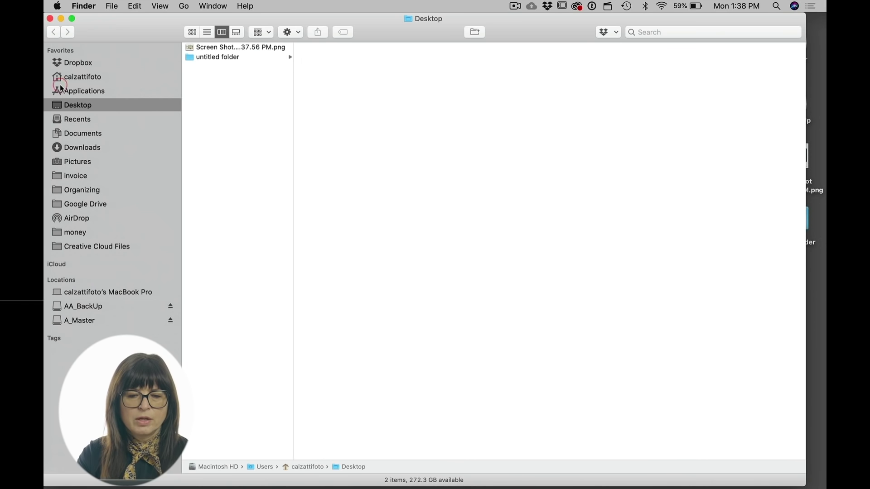
click(83, 321)
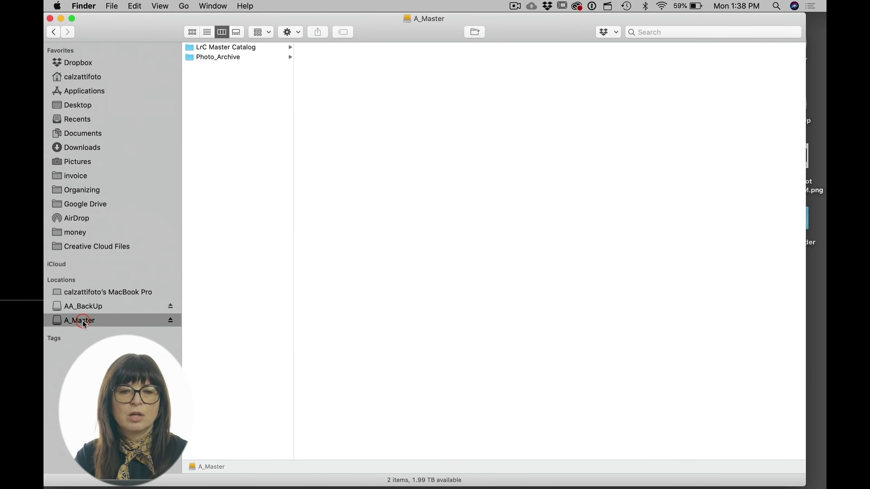
click(239, 48)
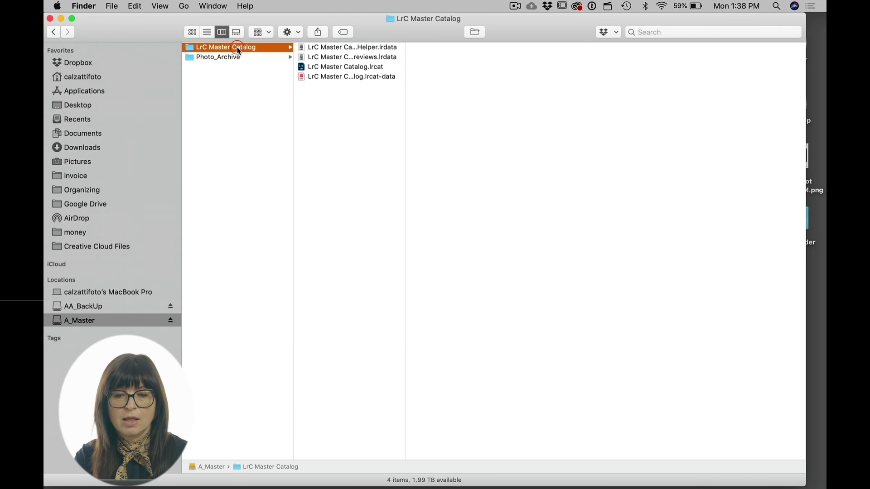
click(331, 68)
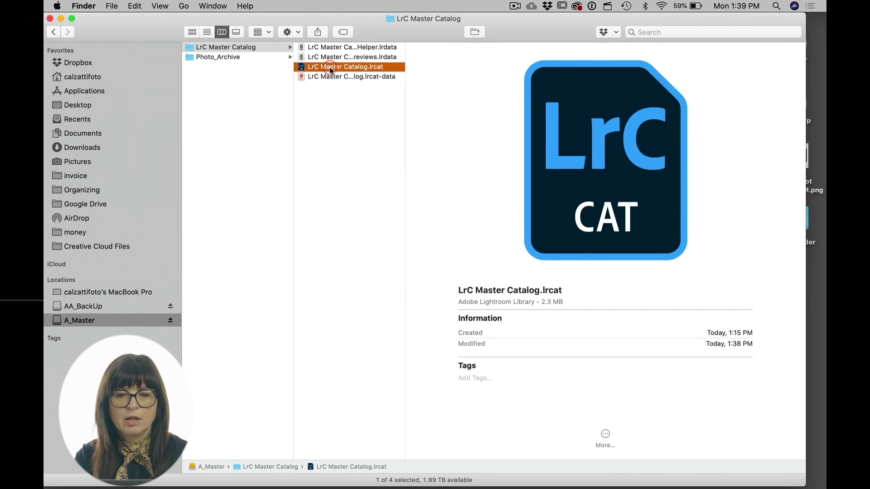
Step: Browse Photo_Archive > 2021 into the renamed shoot folder and review its 66 CR2 files
click(205, 58)
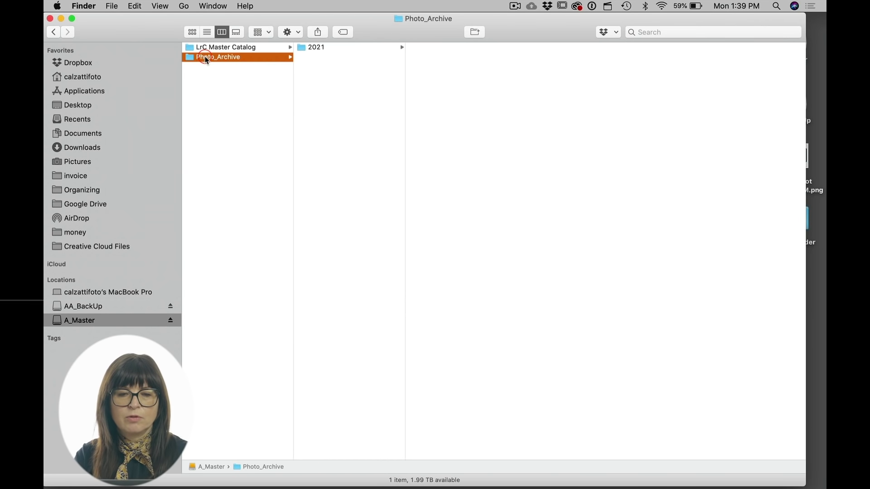
click(337, 47)
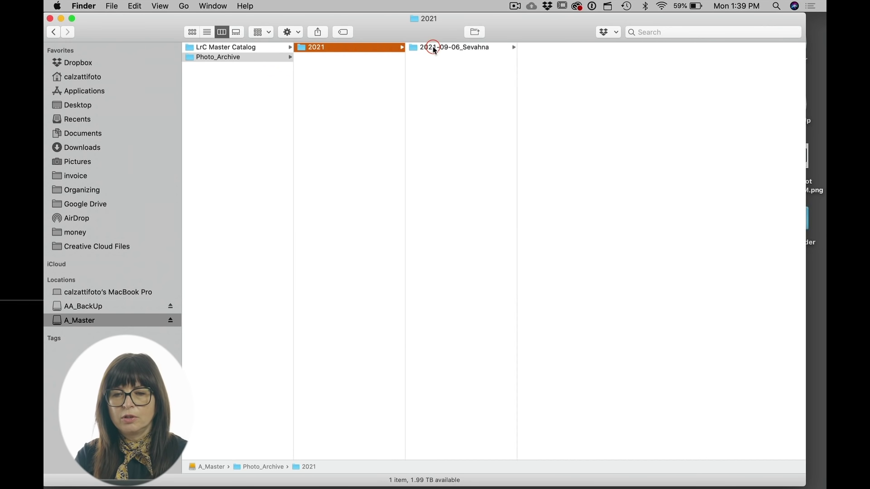
click(434, 47)
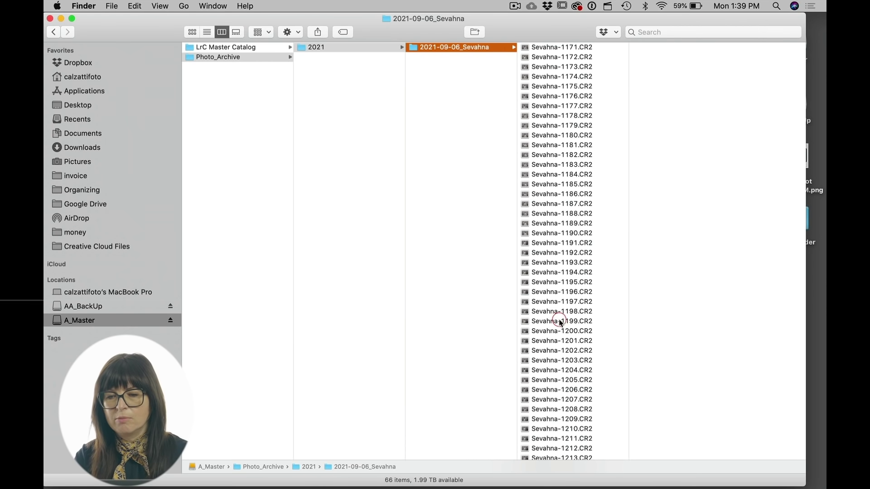
scroll(566, 420, down, 5)
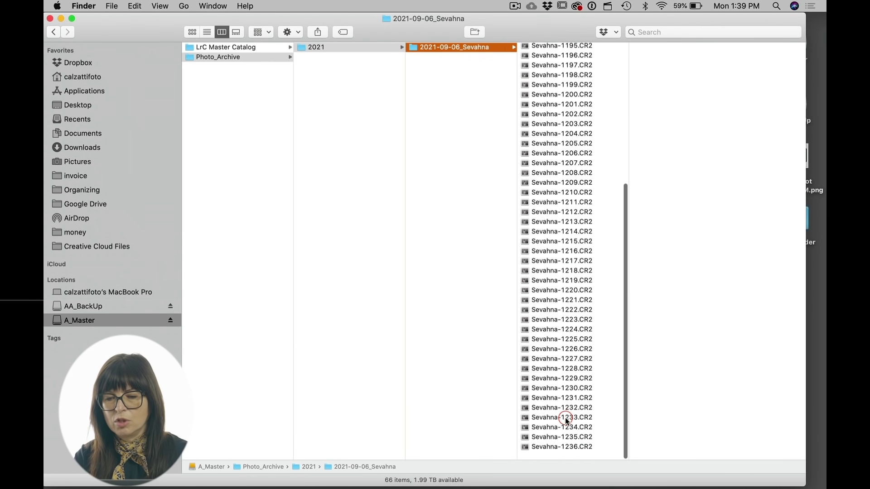
scroll(566, 421, up, 5)
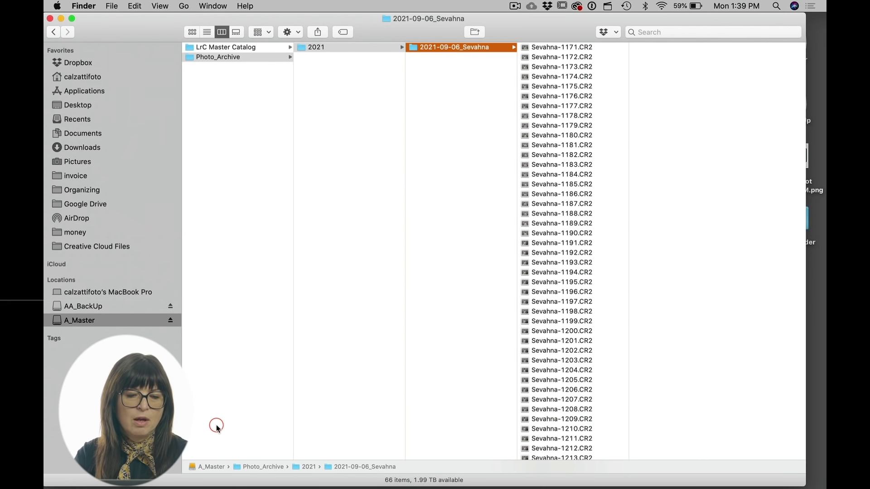
Step: On AA_BackUp, open Photo Backup > 'Imported on November 8, 2021' showing 66 CR2 copies
click(79, 308)
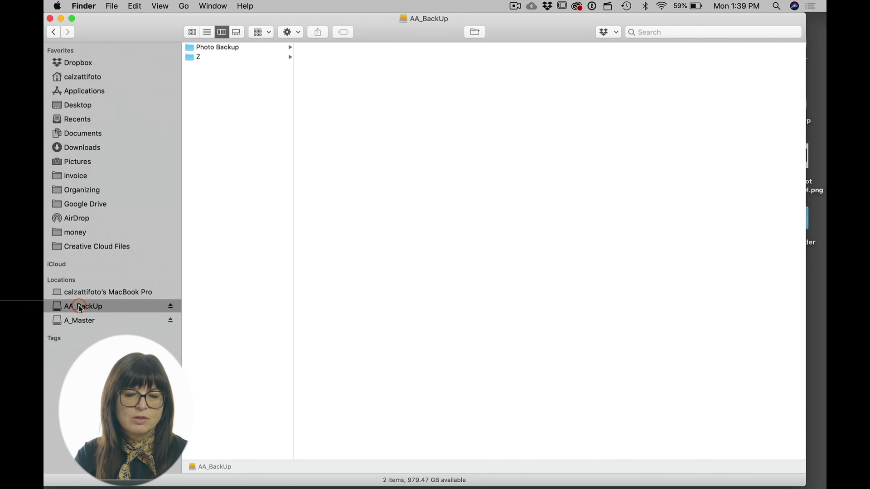
click(228, 49)
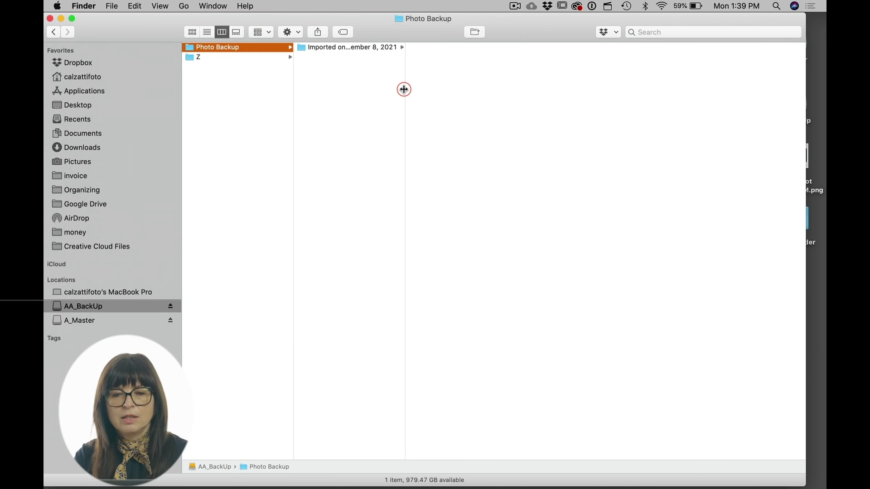
drag(404, 90, 465, 93)
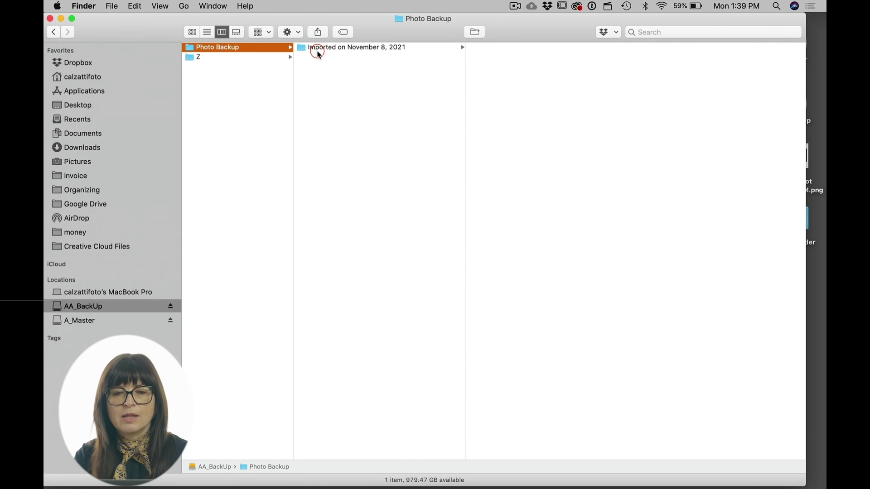
click(358, 48)
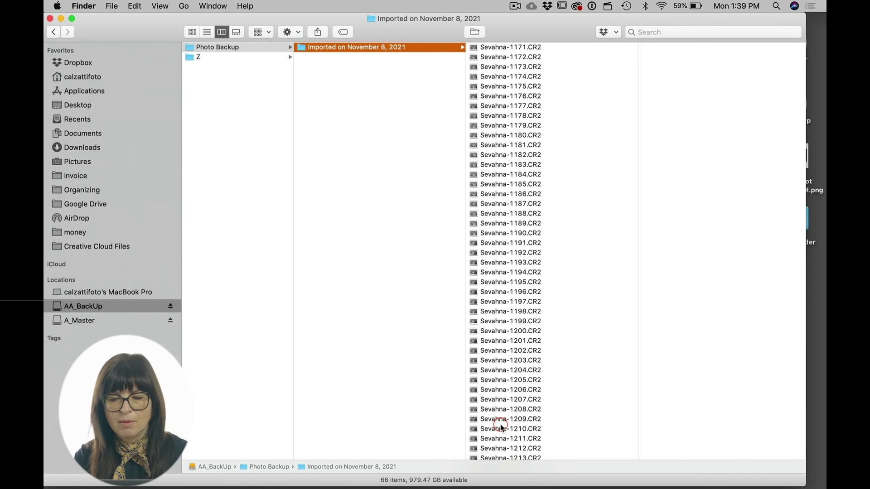
mouse_move(485, 487)
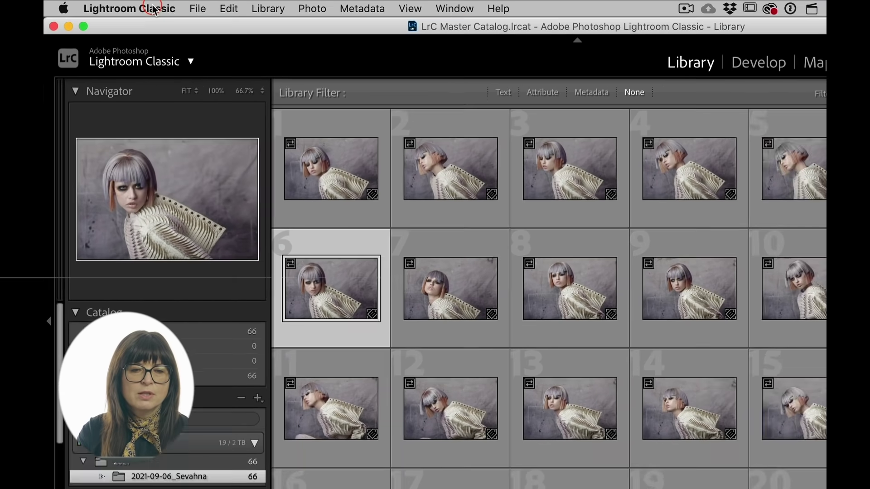
Step: In Catalog Settings, set Back up catalog to 'When Lightroom next exits'
click(137, 6)
click(169, 72)
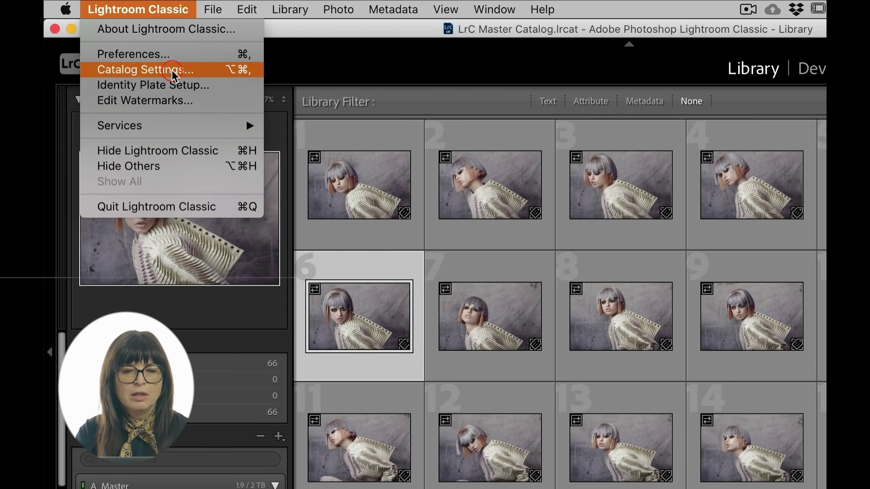
click(168, 7)
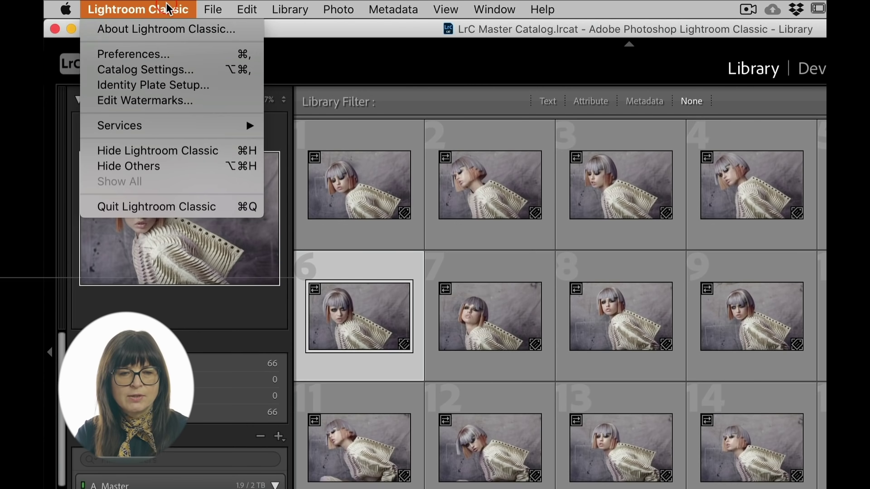
click(165, 70)
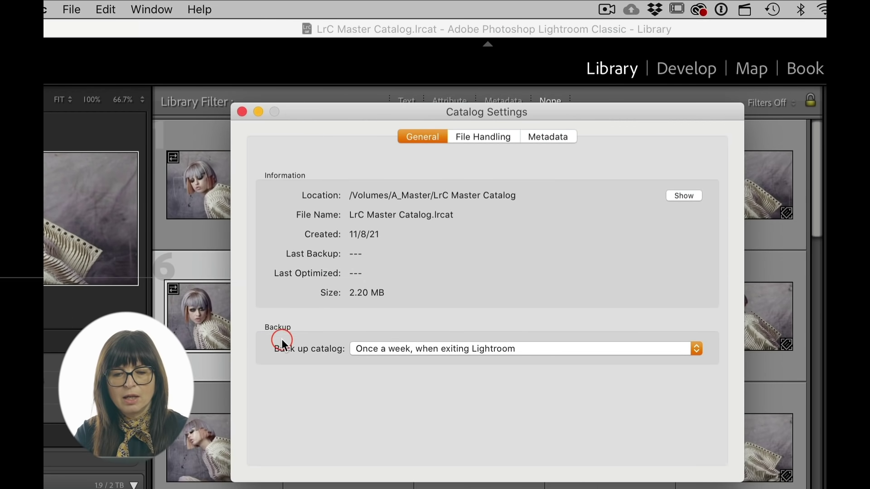
click(441, 348)
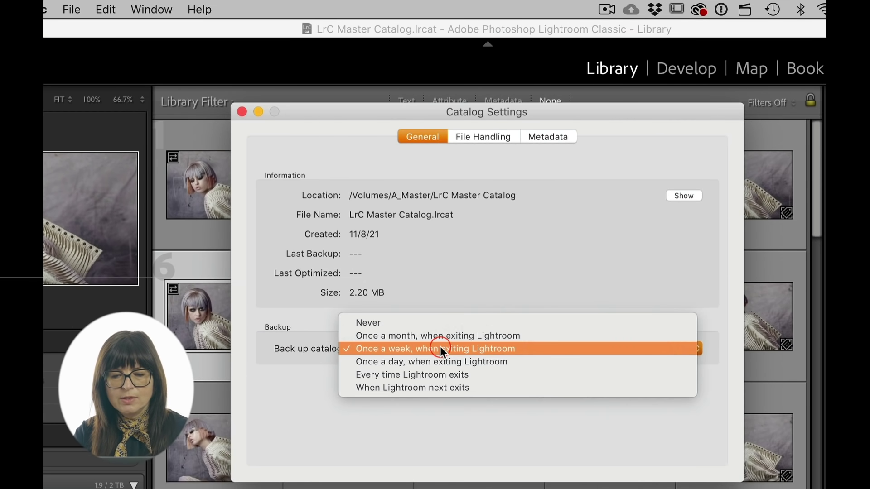
click(433, 388)
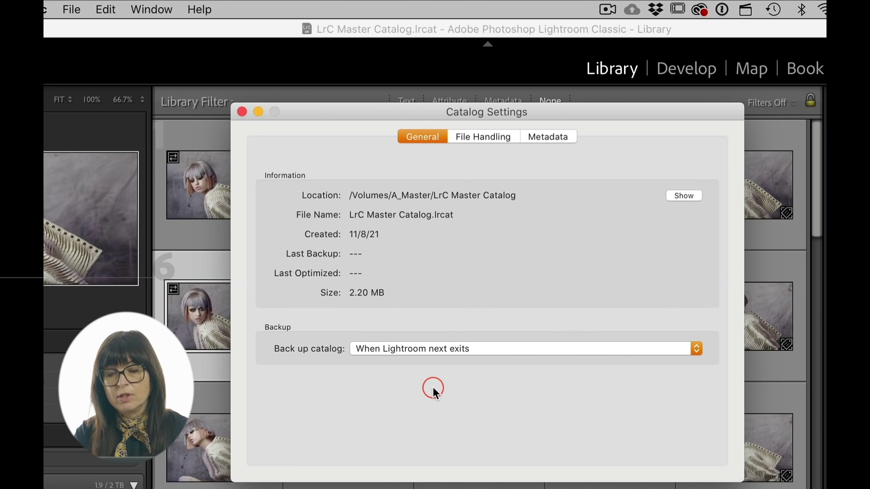
Step: Close Catalog Settings and quit Lightroom Classic to bring up the catalog backup prompt
click(243, 111)
click(108, 7)
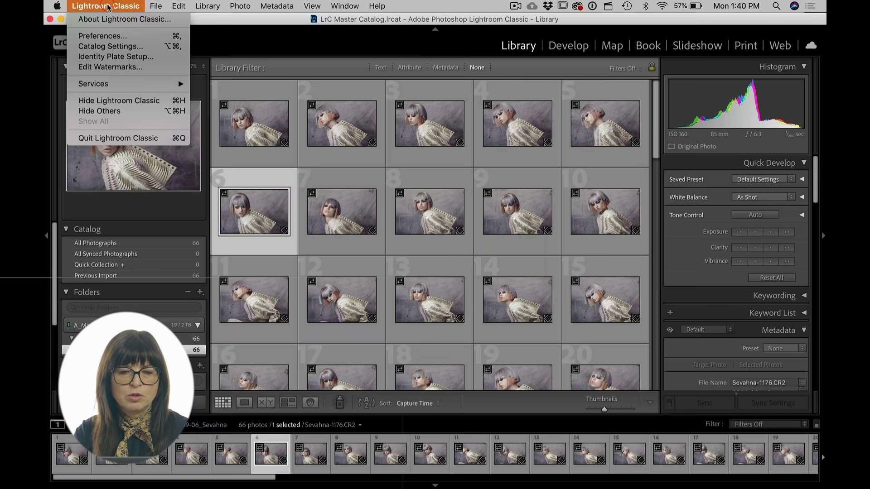
click(102, 138)
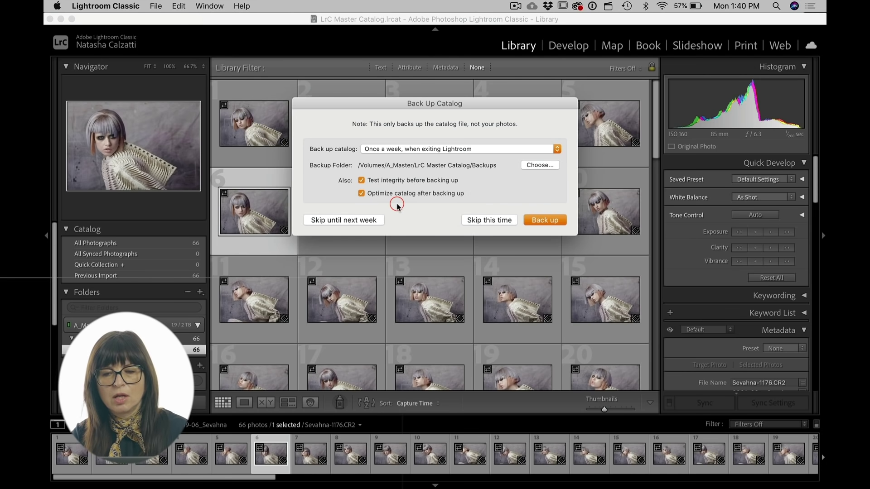
Step: Create a 'LrC Backup Catalog' folder on the AA_BackUp drive and set it as the backup destination
click(540, 166)
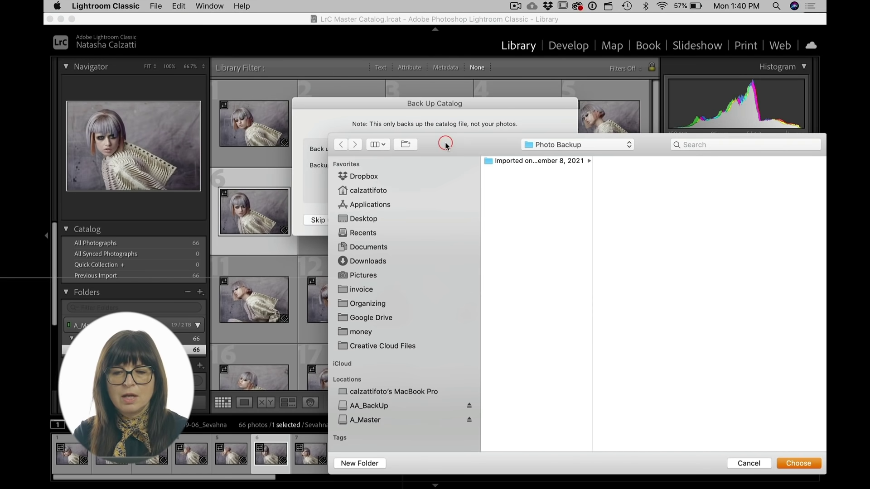
drag(444, 141, 304, 72)
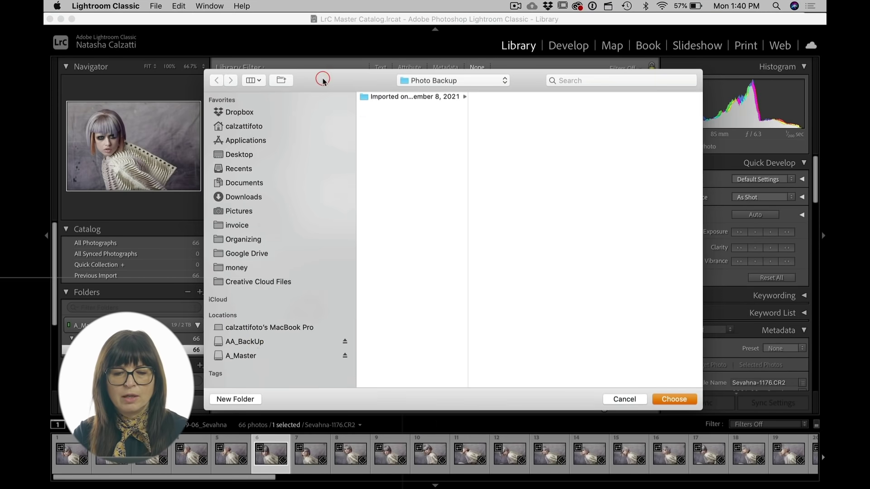
click(255, 343)
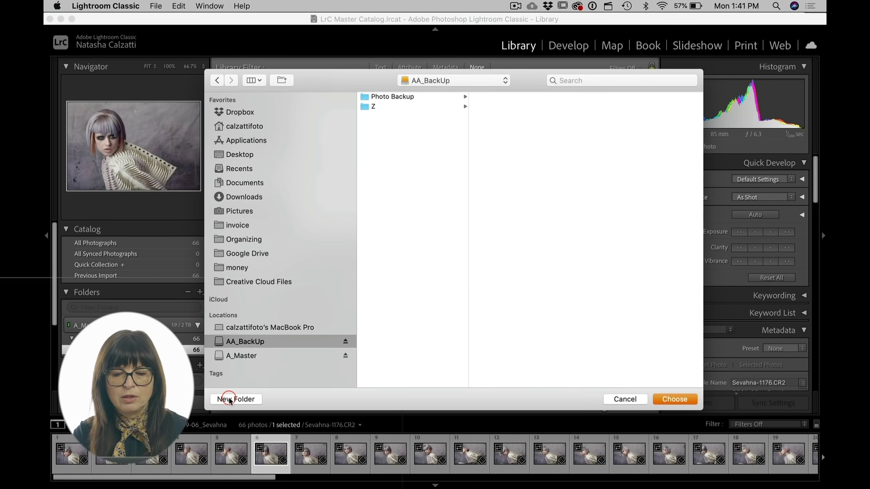
click(230, 400)
text(LrC )
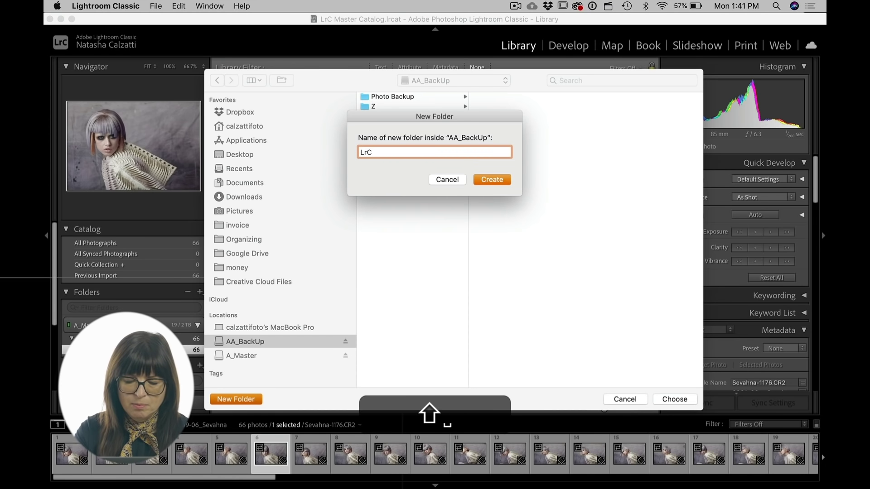
text(Back)
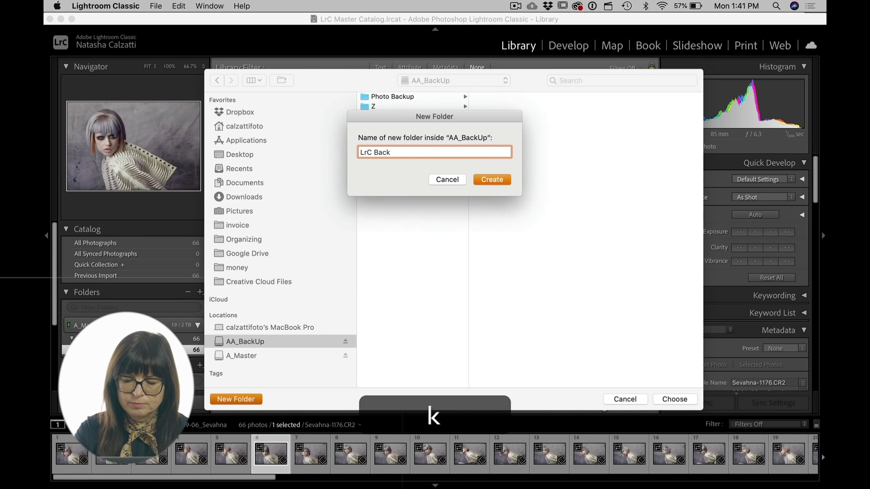
text(up Catalog)
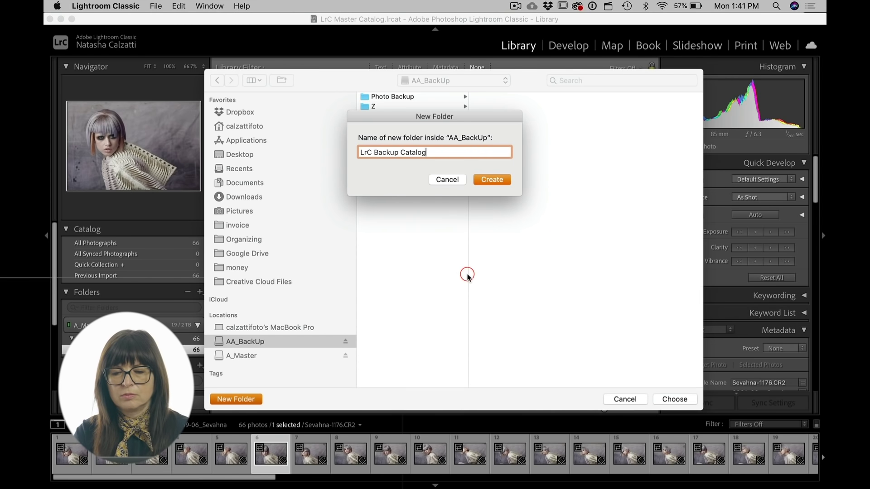
click(498, 182)
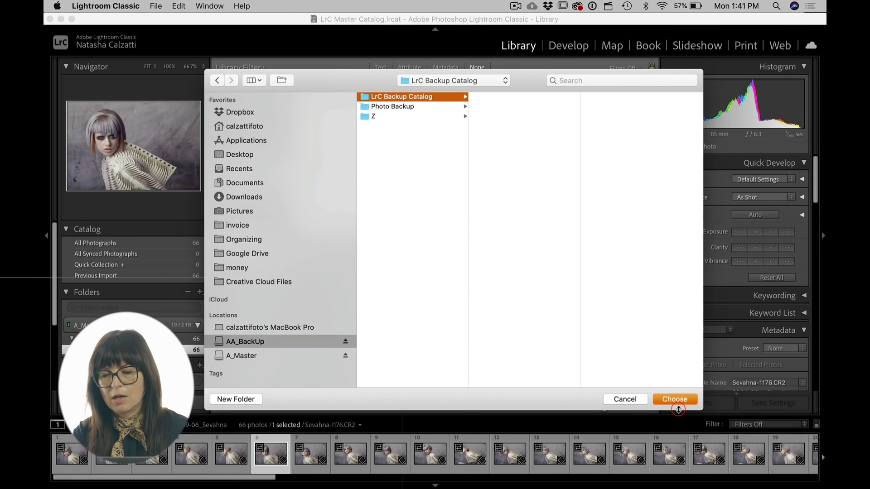
click(675, 399)
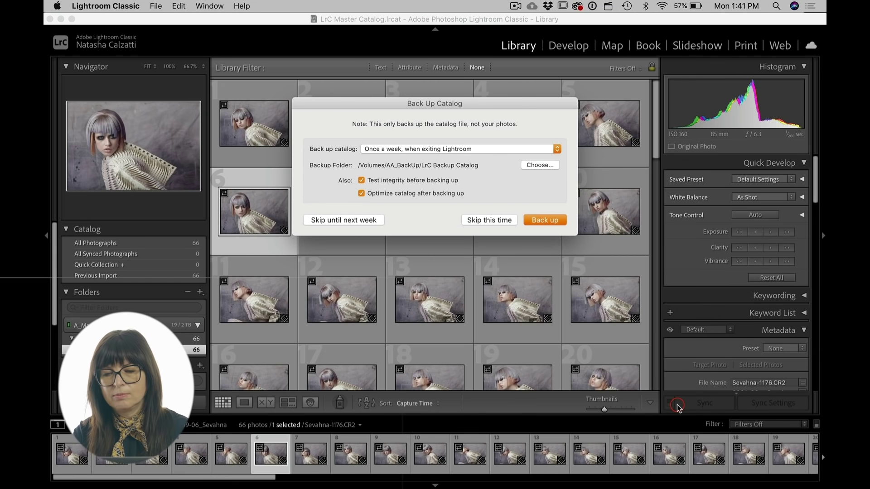
Step: Back up the LrC Master Catalog into the LrC Backup Catalog folder
click(546, 221)
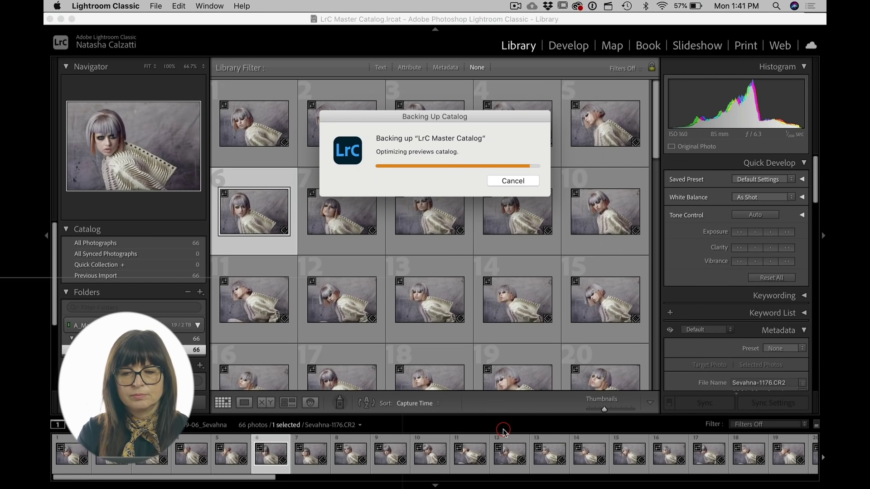